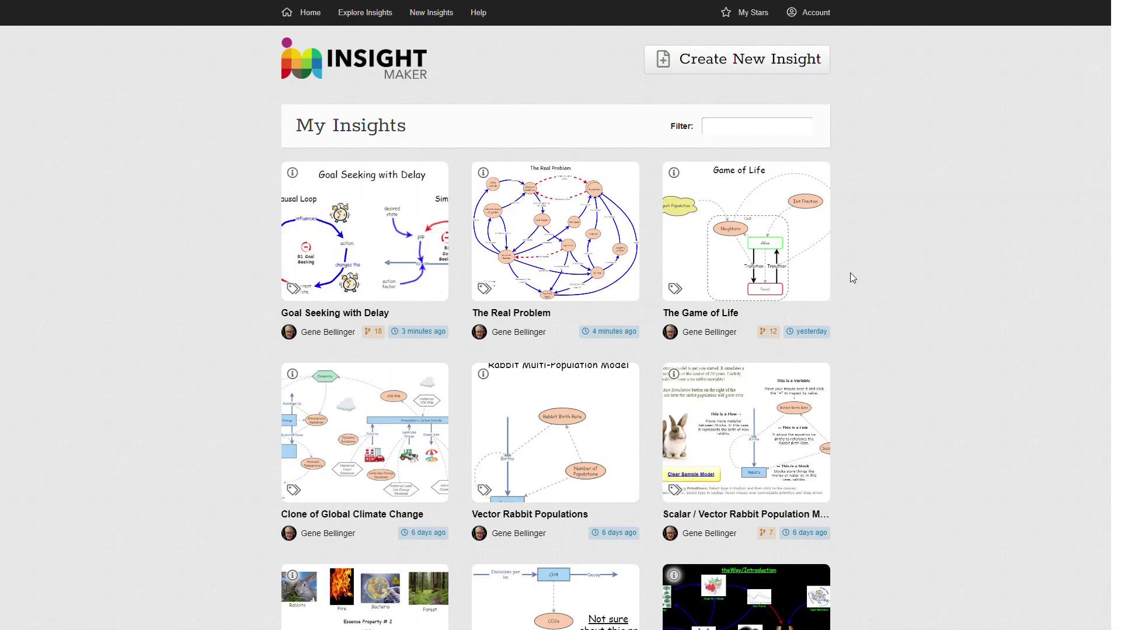
# Scroll through My Insights, then go to the Find Insights page with its Popular Tags list.
pyautogui.scroll(-14, 850, 272)
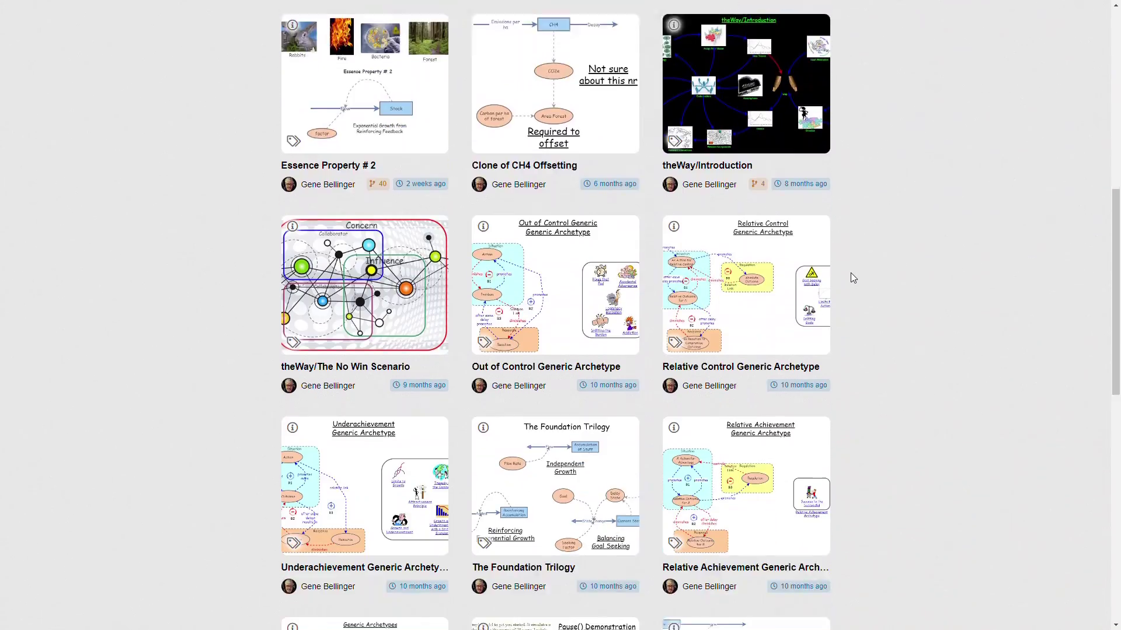
pyautogui.scroll(-7, 850, 272)
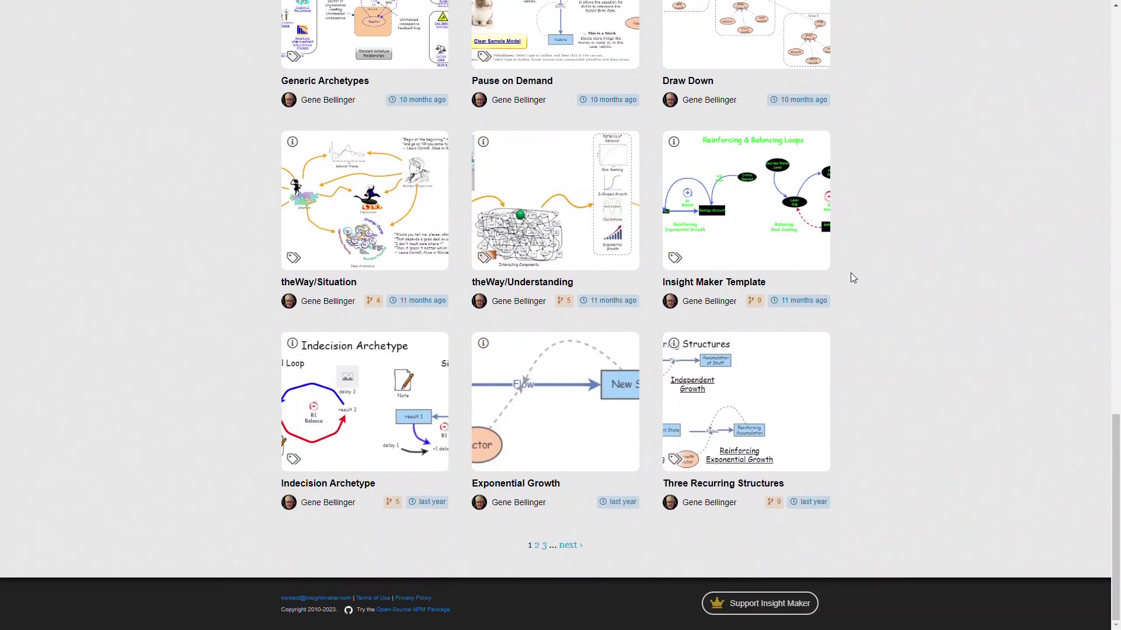
pyautogui.scroll(20, 851, 276)
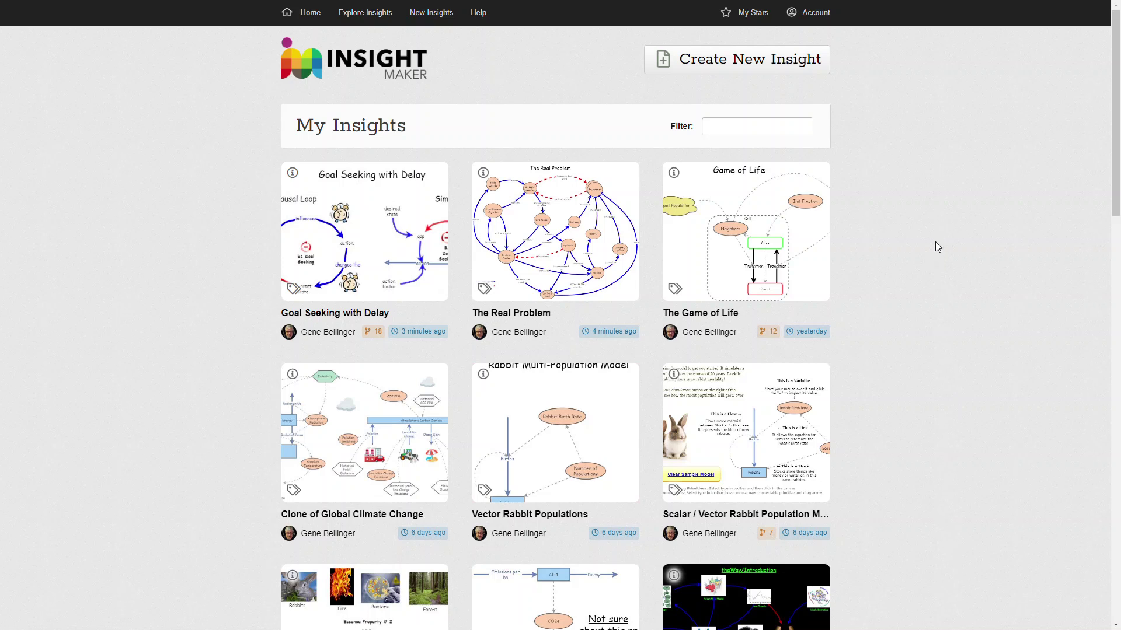
pyautogui.click(365, 14)
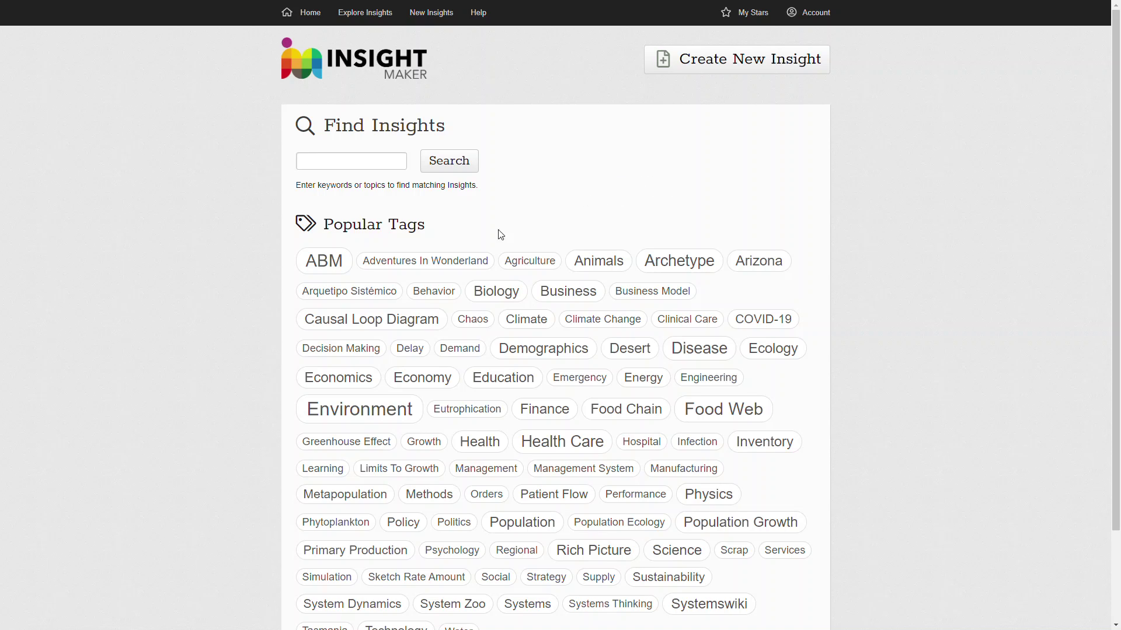
# List the newest public insights and advance to their second page of results.
pyautogui.click(435, 13)
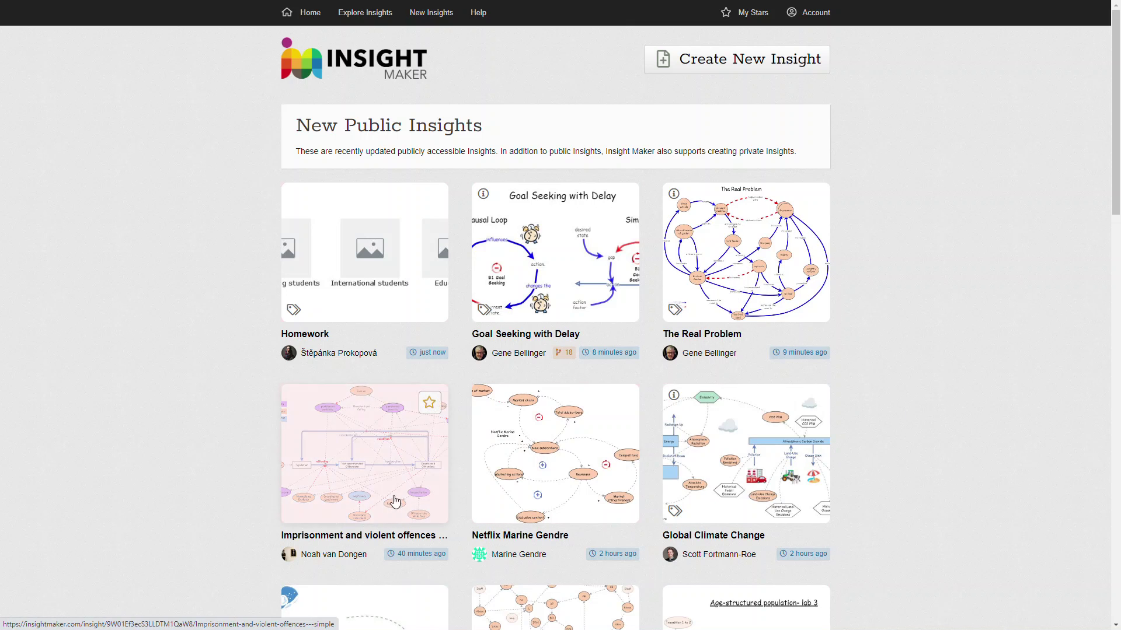
pyautogui.scroll(-1, 907, 337)
pyautogui.scroll(-3, 907, 333)
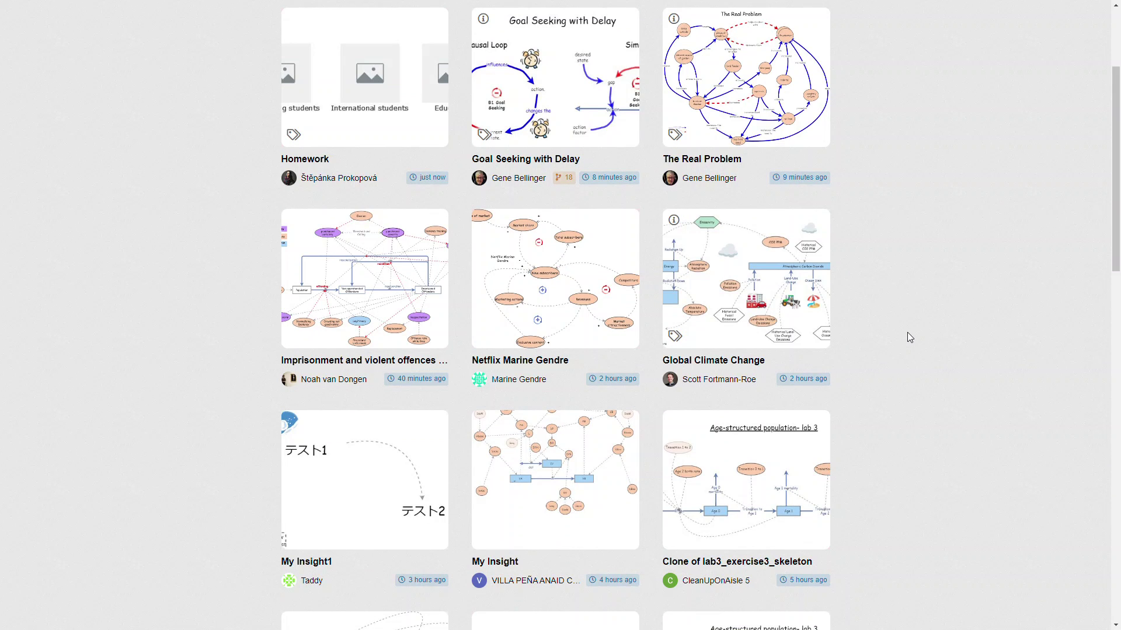
pyautogui.scroll(-4, 911, 327)
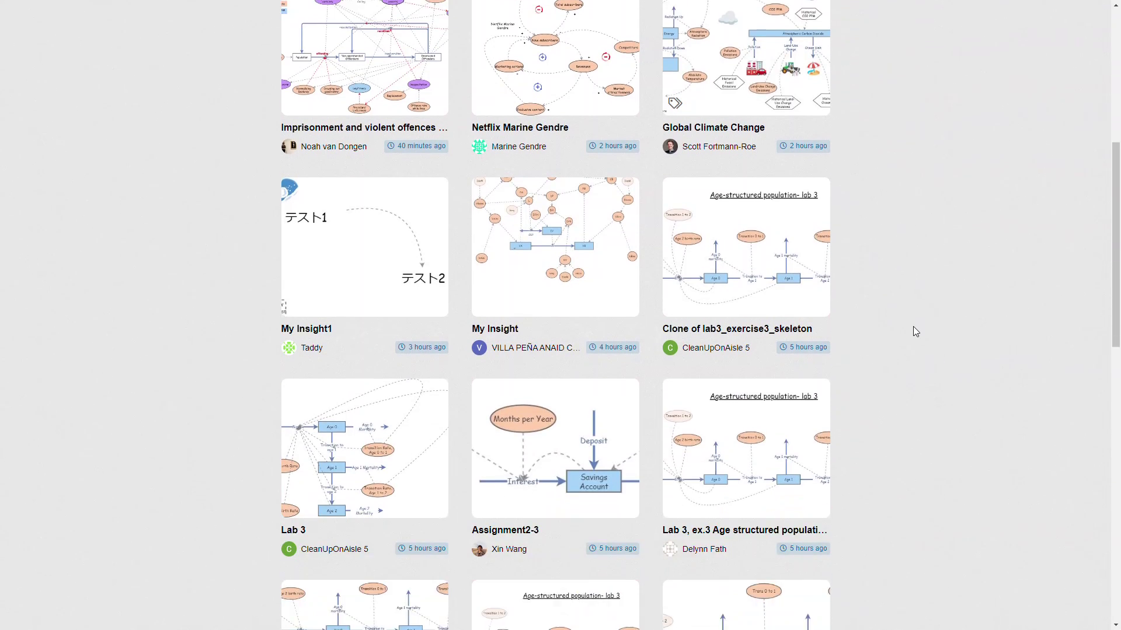
pyautogui.scroll(-14, 914, 330)
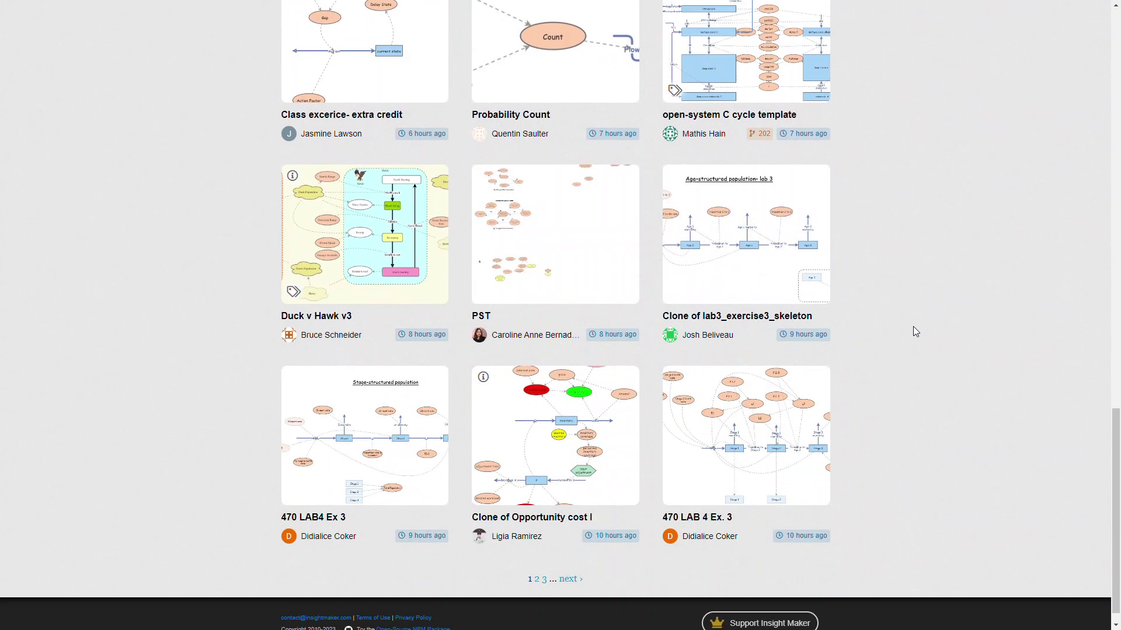
pyautogui.click(569, 579)
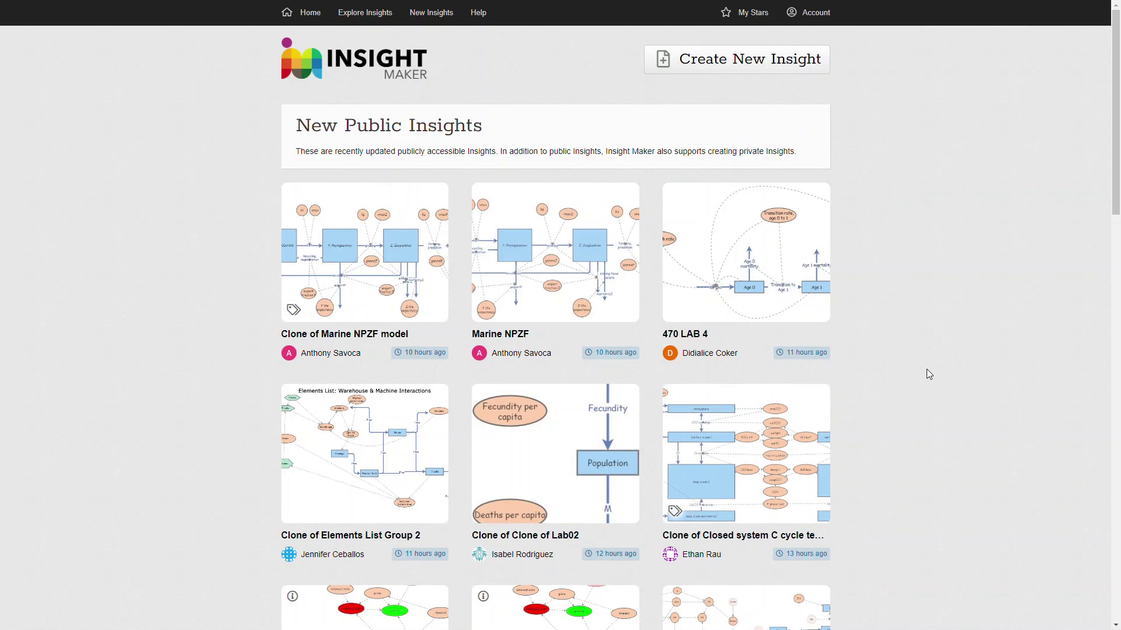
pyautogui.scroll(-5, 922, 375)
pyautogui.scroll(6, 922, 375)
# Show the Help page with Learn More resources and the Manual topic index.
pyautogui.click(478, 12)
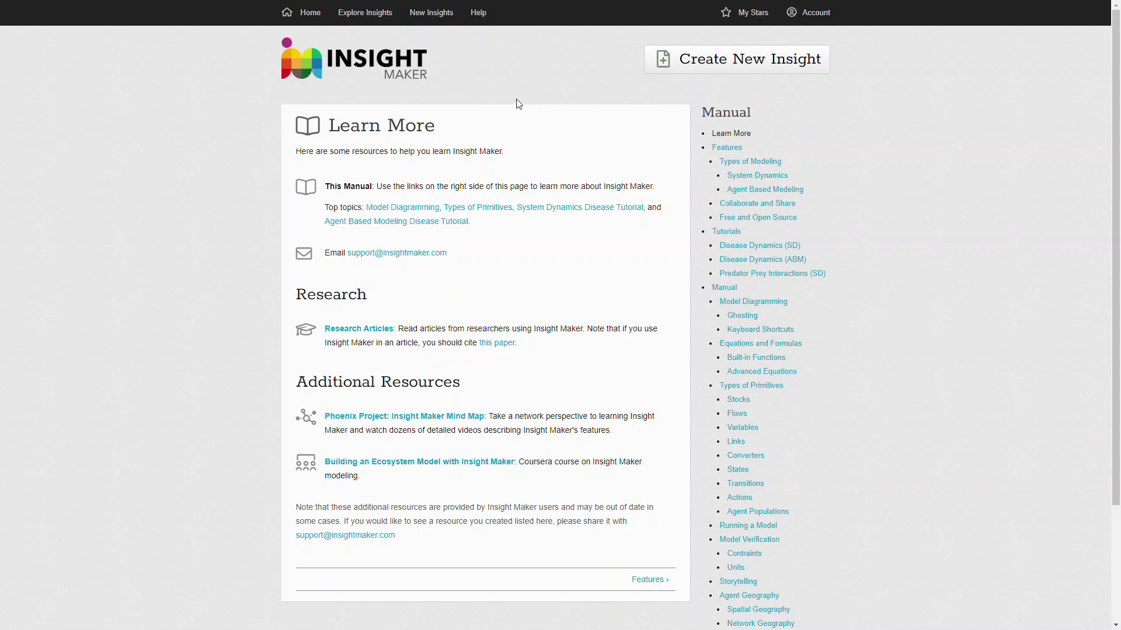
# Show the Starred Insights page listing The World3 Model and Kidney Dialysis and Transplant.
pyautogui.click(750, 16)
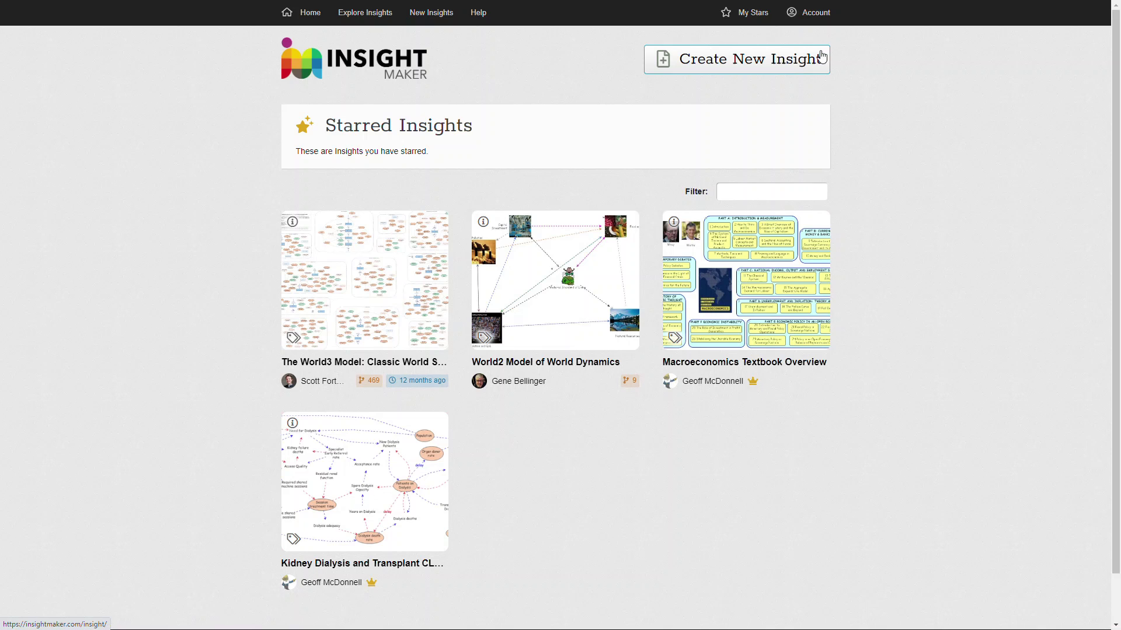
# Open the account profile and scroll through its Public Insights cards.
pyautogui.click(813, 13)
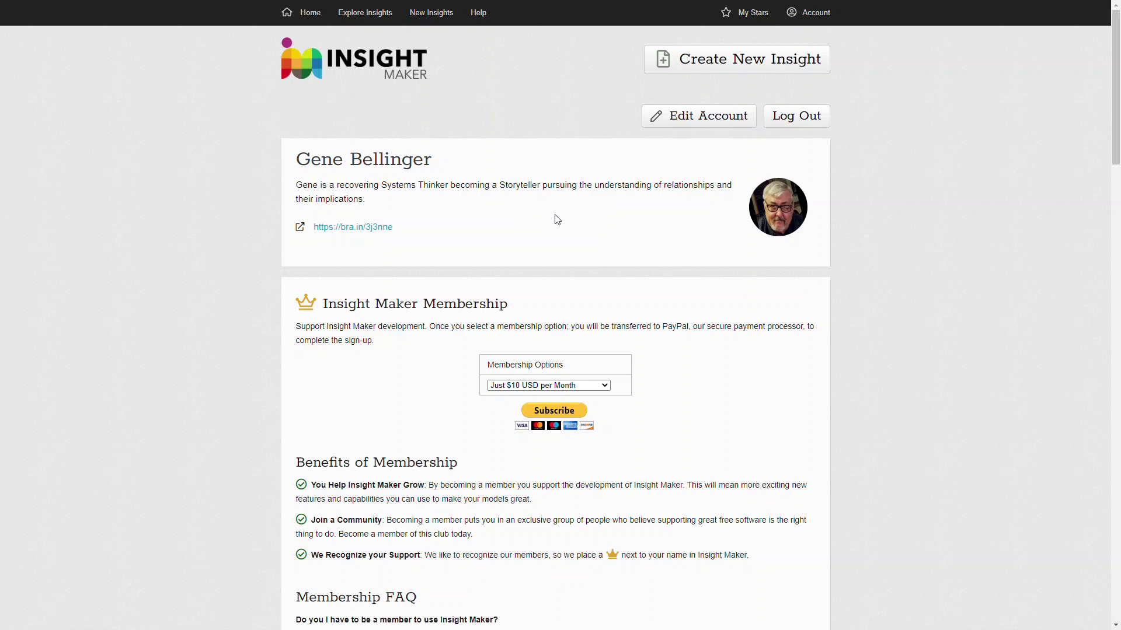
pyautogui.scroll(-4, 488, 218)
pyautogui.scroll(-5, 435, 252)
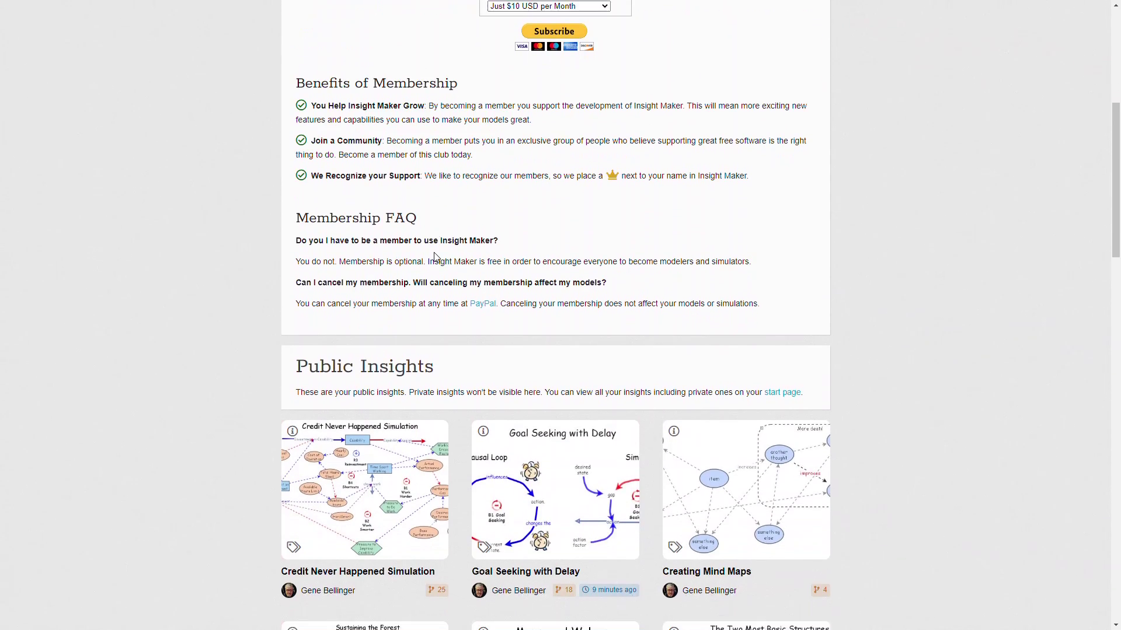
pyautogui.moveTo(608, 303)
pyautogui.scroll(-12, 865, 306)
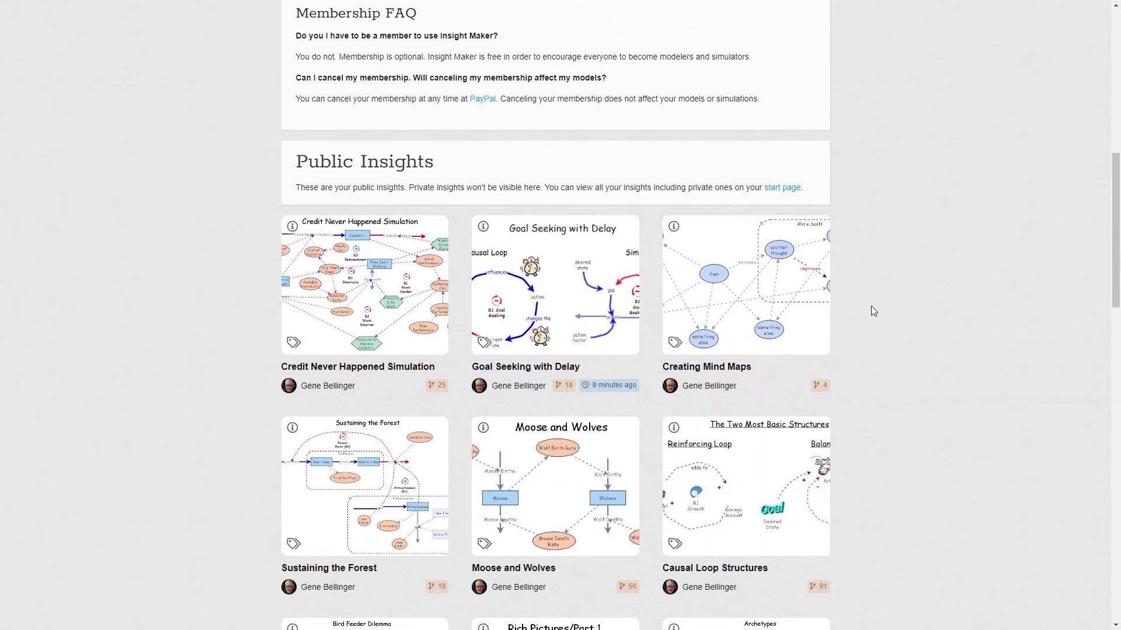
pyautogui.scroll(-5, 864, 302)
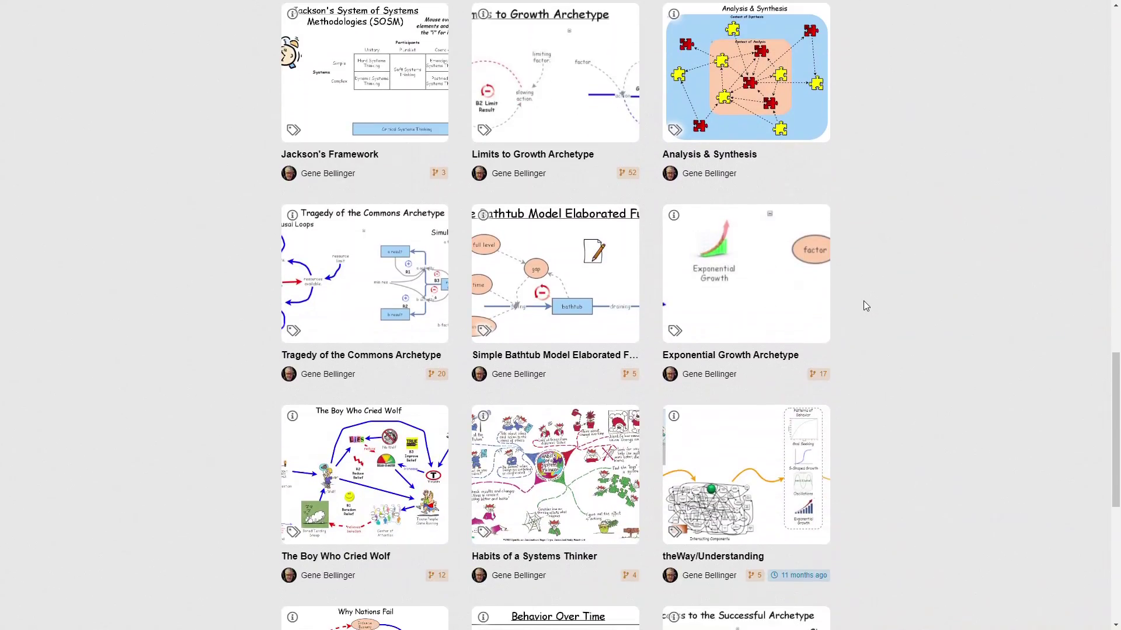
pyautogui.scroll(12, 864, 302)
pyautogui.scroll(5, 864, 305)
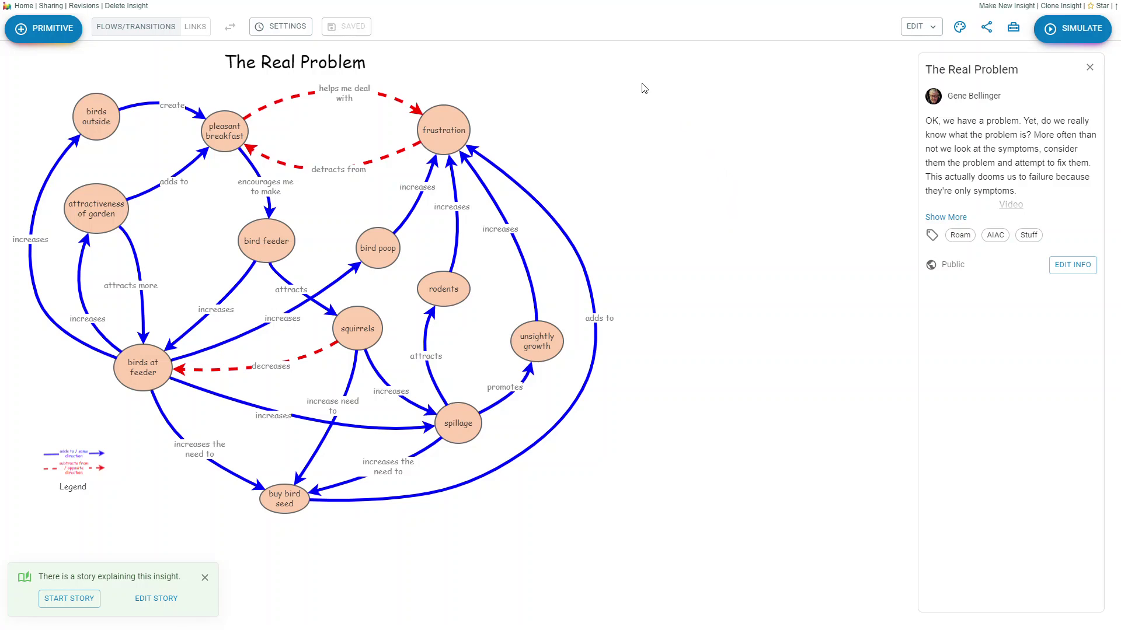
# Preview the Primitive menu and the canvas right-click quick-add menu, dismissing each.
pyautogui.click(50, 42)
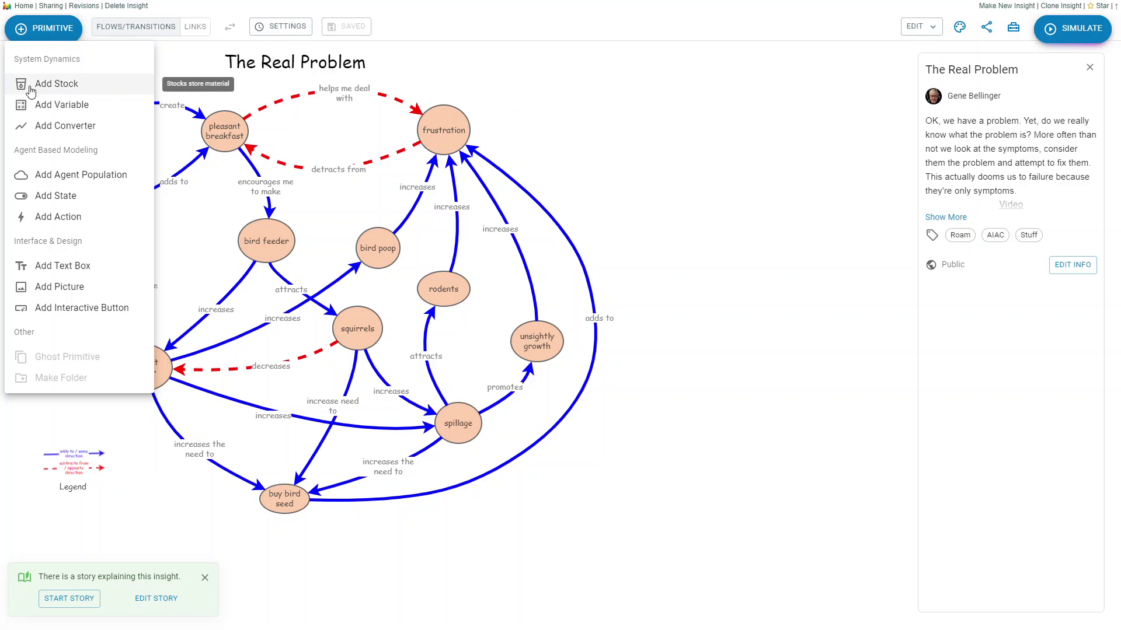
pyautogui.click(656, 107)
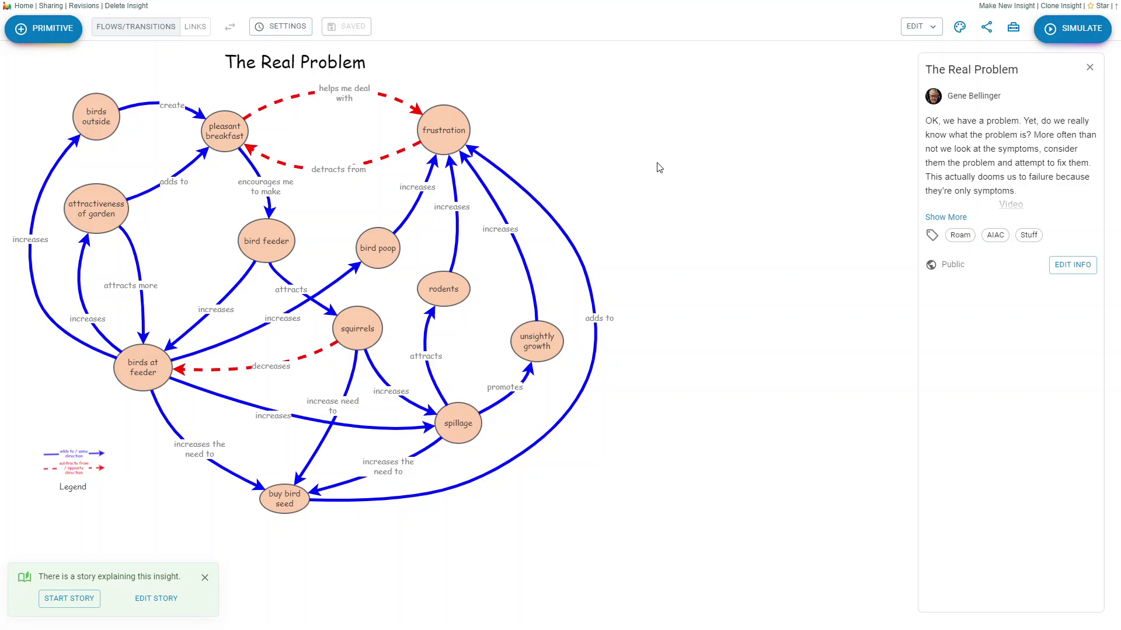
pyautogui.rightClick(630, 129)
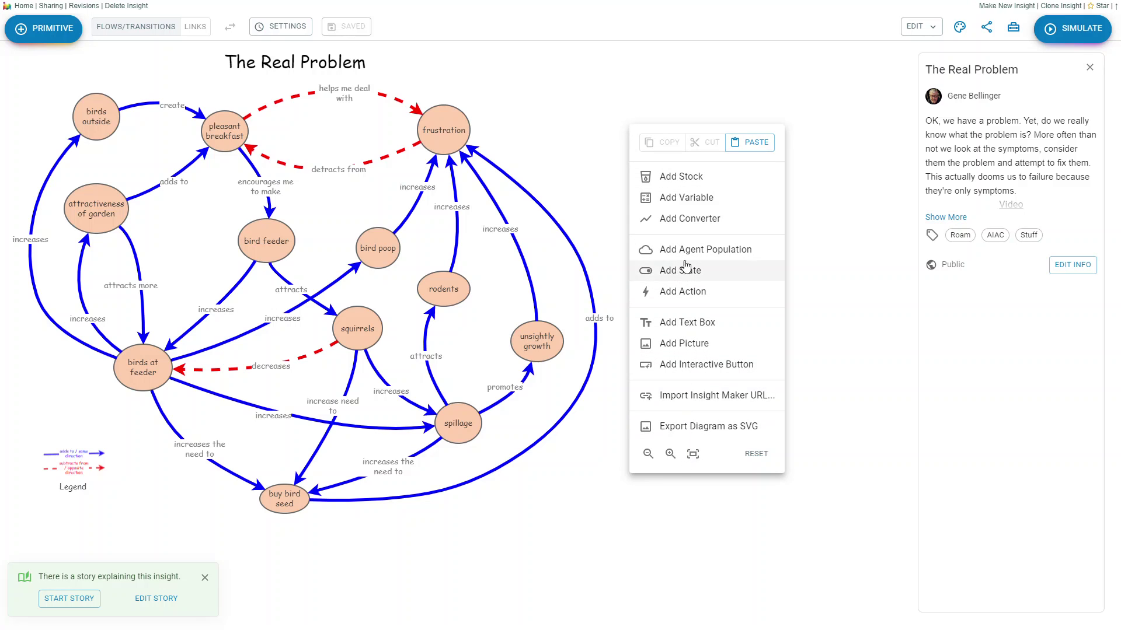
pyautogui.click(595, 93)
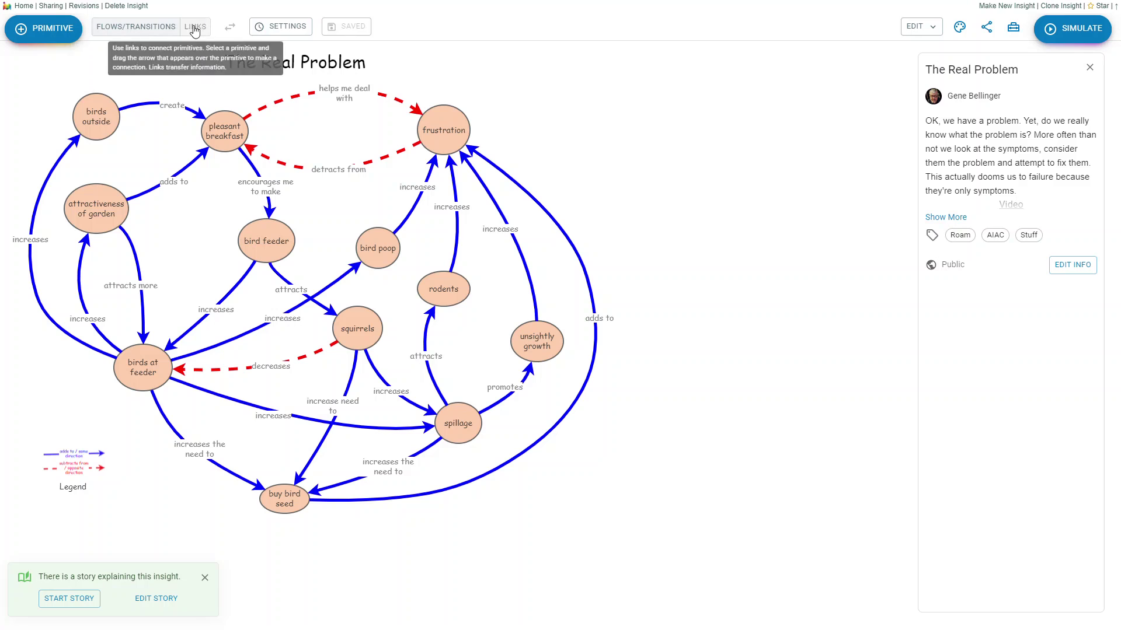
pyautogui.click(274, 29)
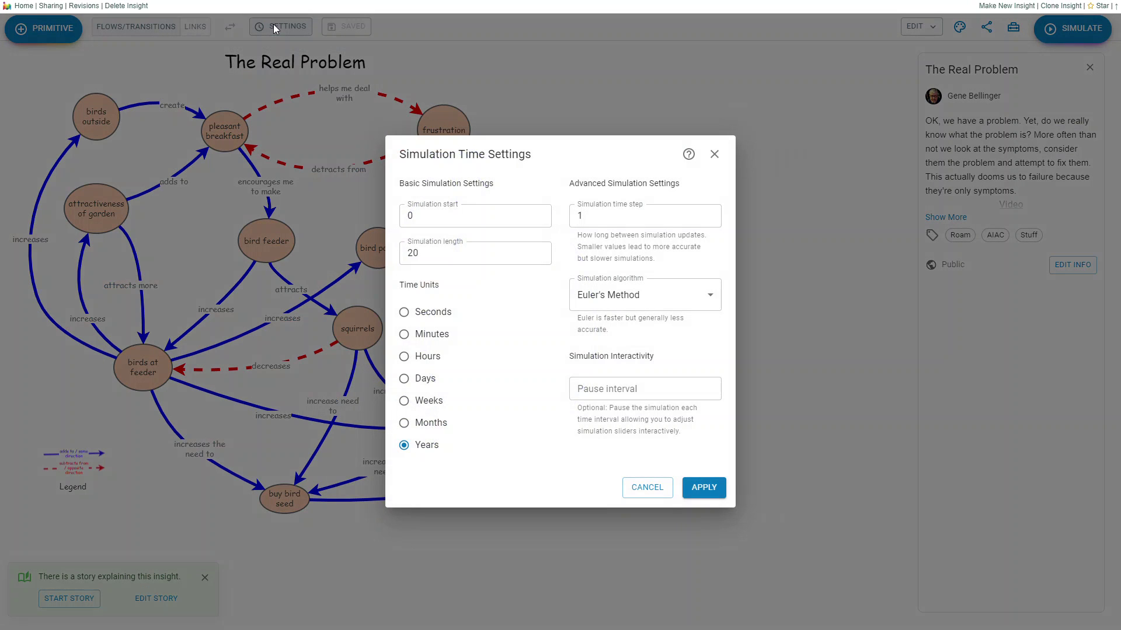
pyautogui.click(714, 154)
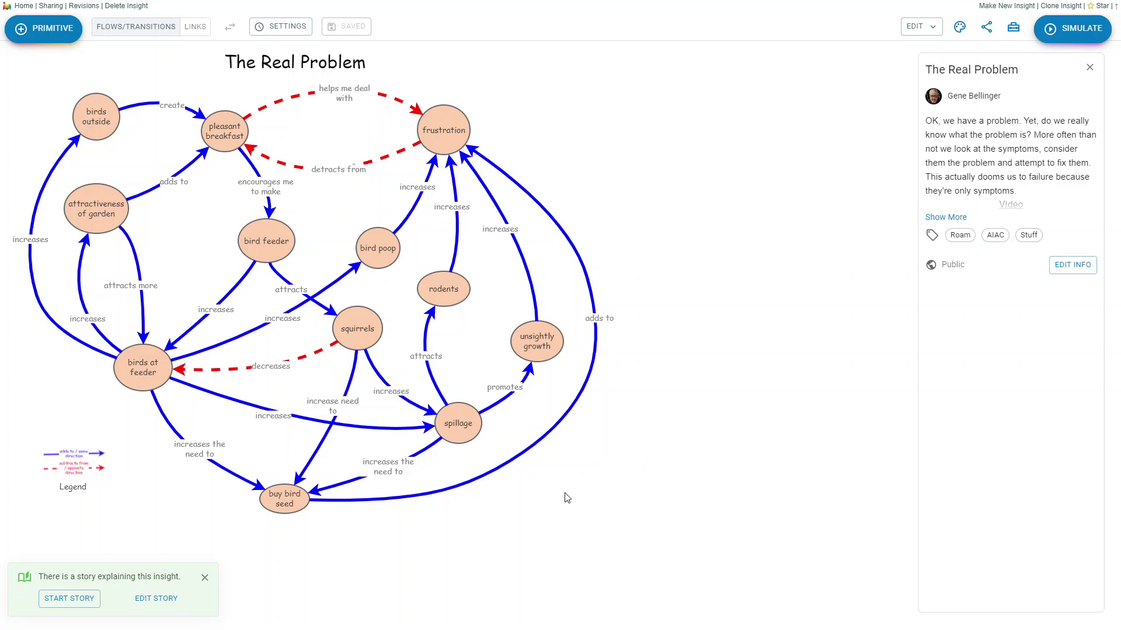
# Play The Real Problem story from unsightly growth through buying bird seed, then finish it.
pyautogui.click(70, 599)
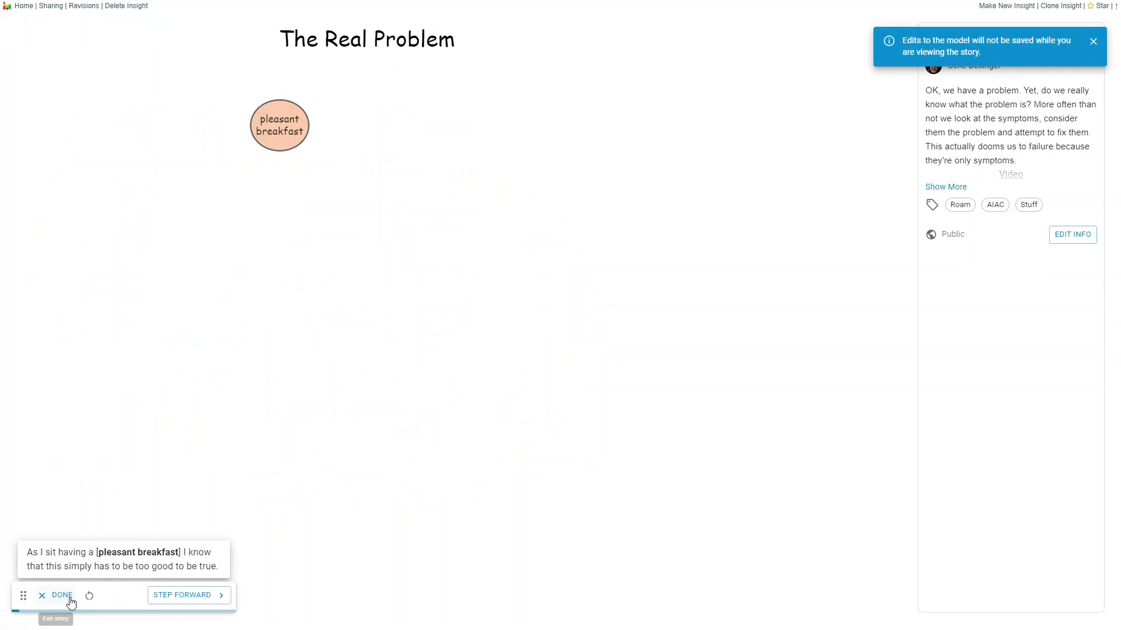
pyautogui.click(200, 600)
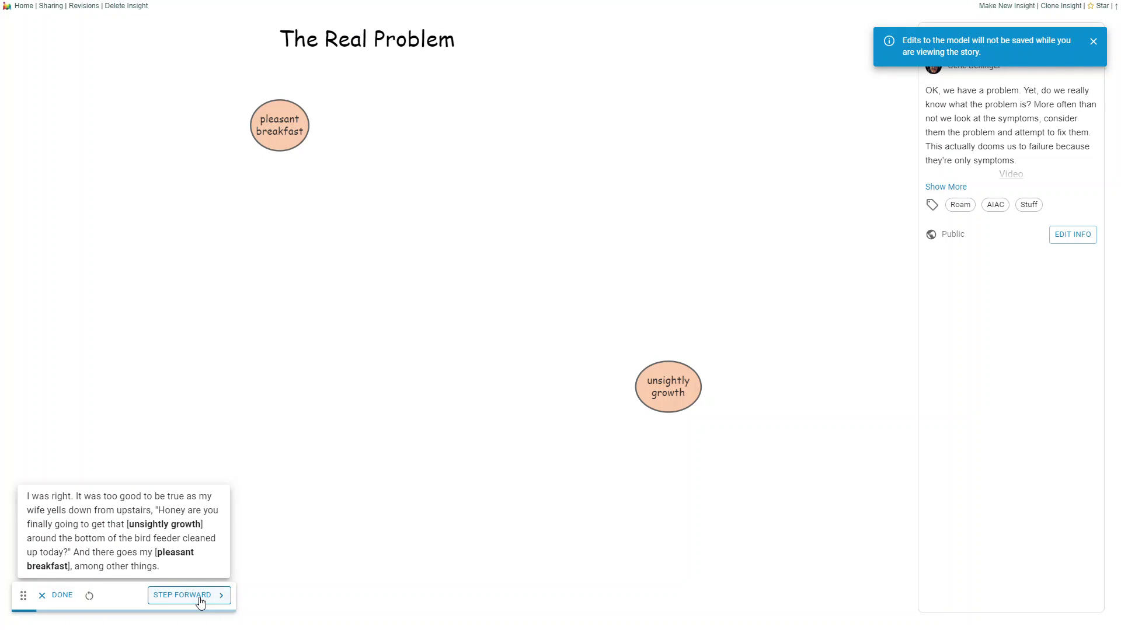
pyautogui.click(200, 600)
pyautogui.click(200, 600)
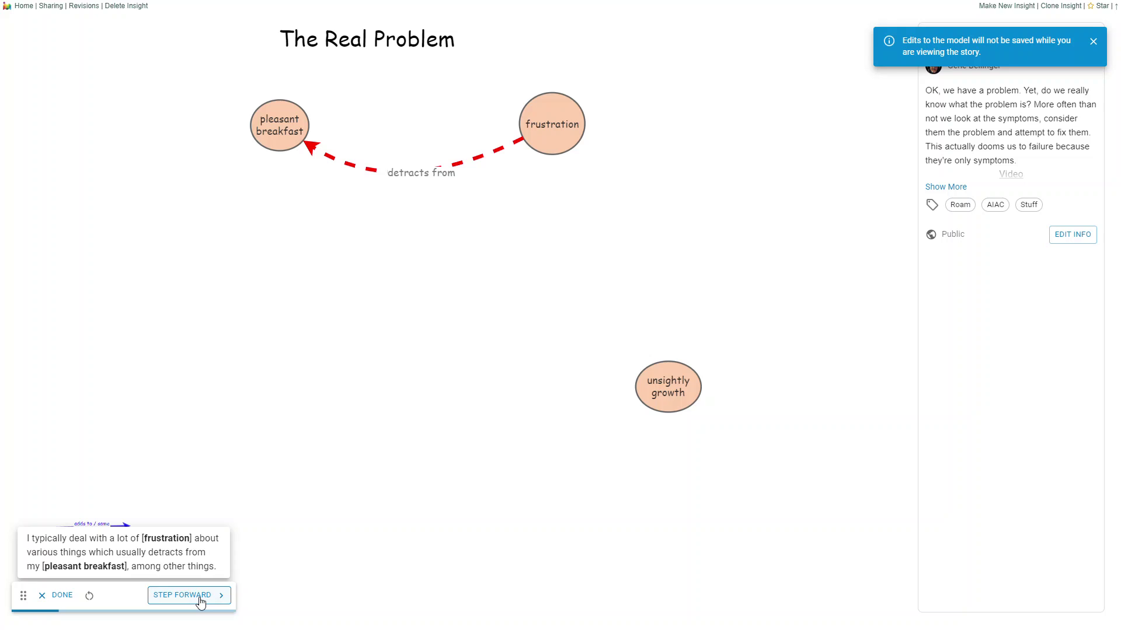
pyautogui.click(201, 600)
pyautogui.click(200, 600)
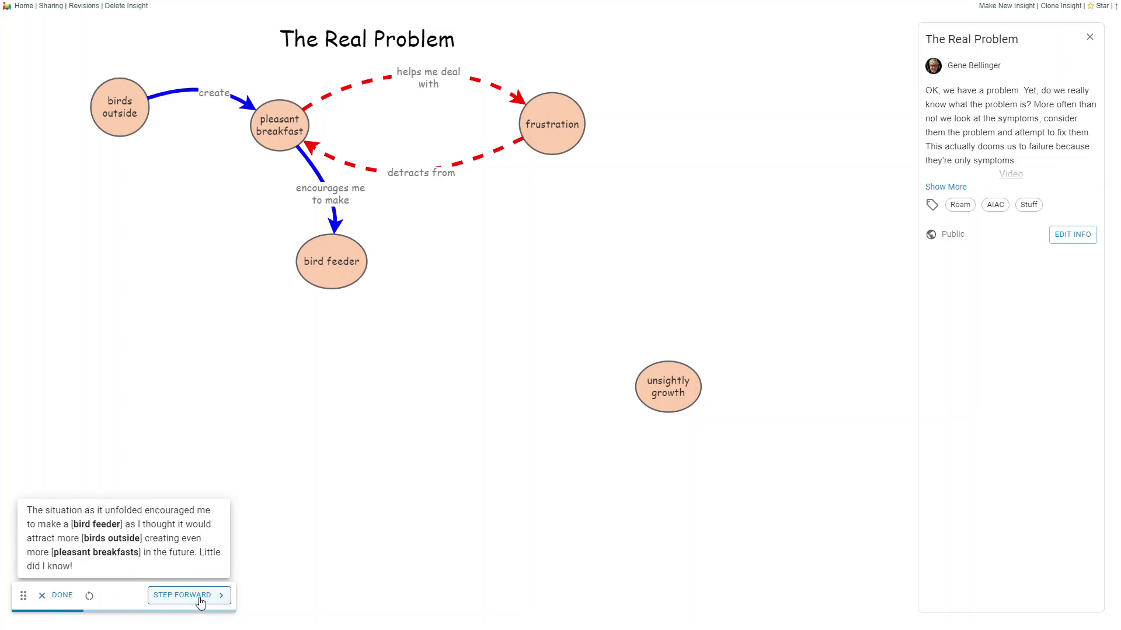
pyautogui.click(200, 600)
pyautogui.click(200, 600)
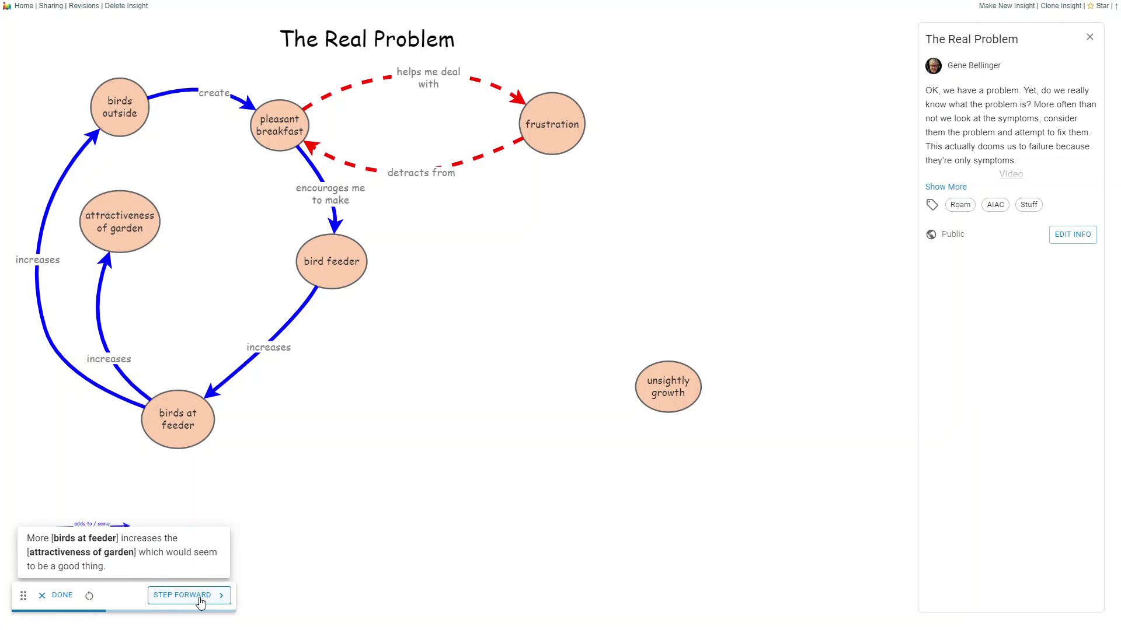
pyautogui.click(201, 600)
pyautogui.click(201, 600)
pyautogui.click(200, 600)
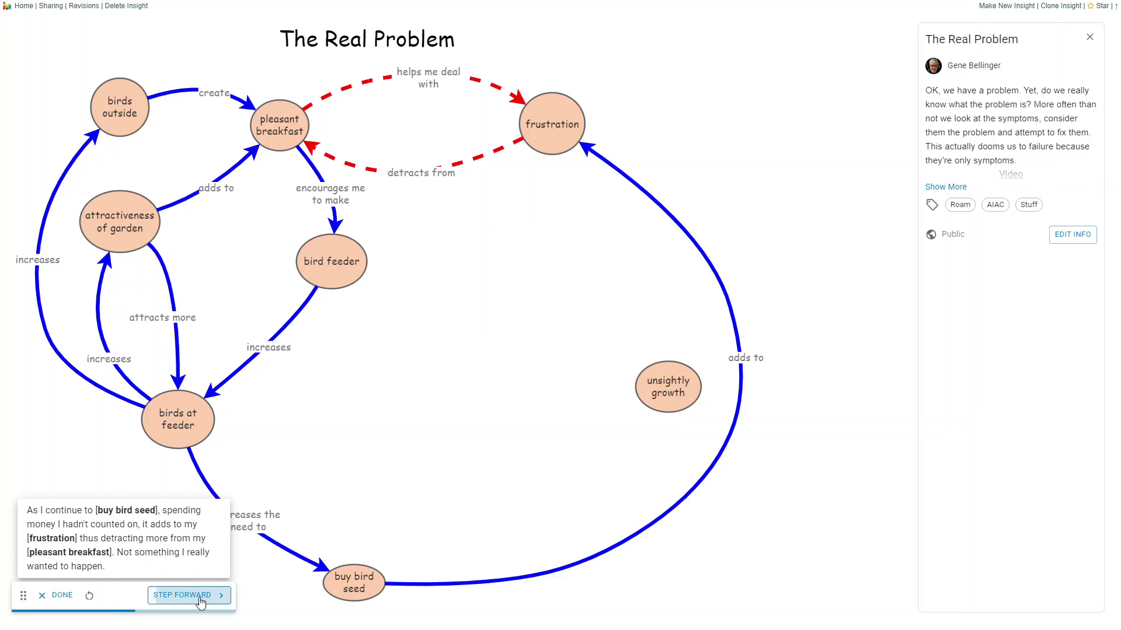
pyautogui.click(61, 596)
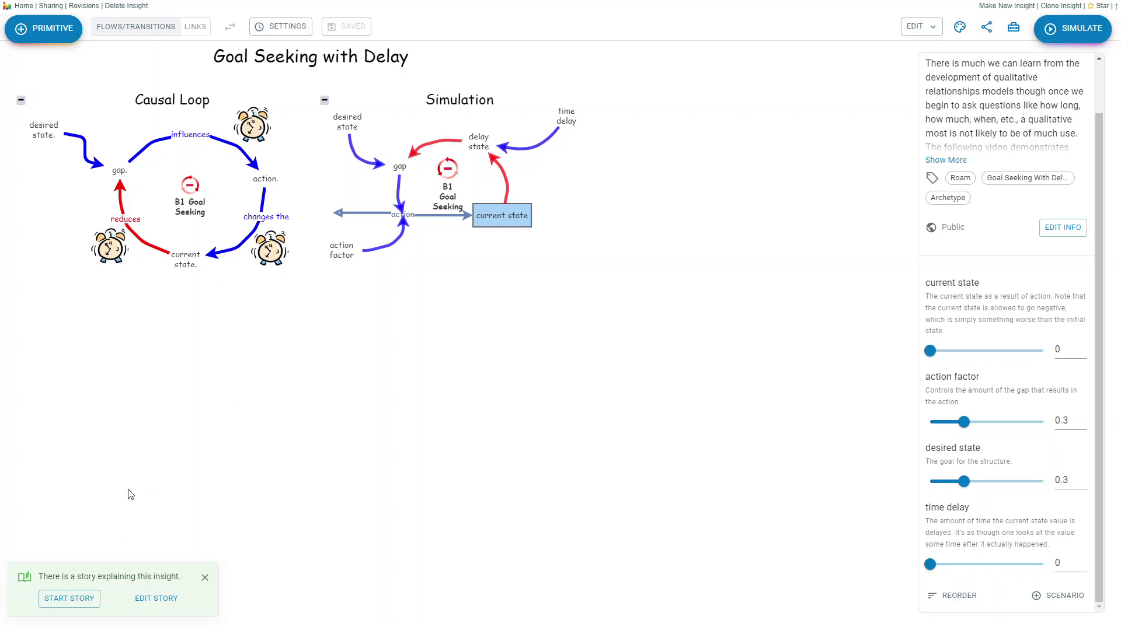
# Step the Goal Seeking with Delay story to the time delay = 1 overshoot graph.
pyautogui.click(80, 601)
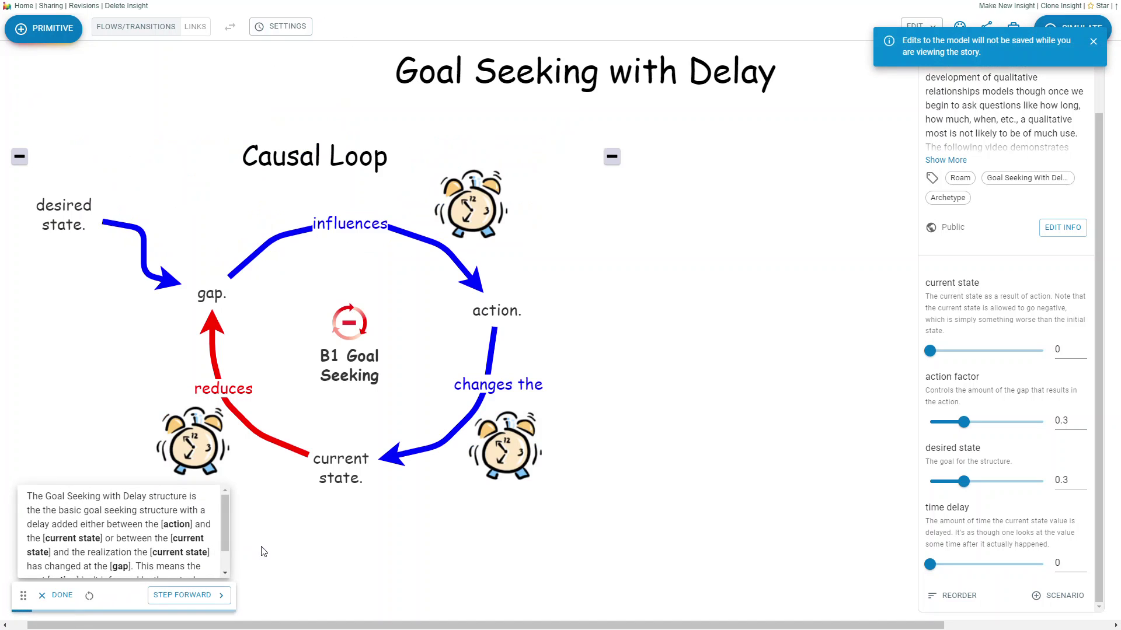
pyautogui.click(191, 595)
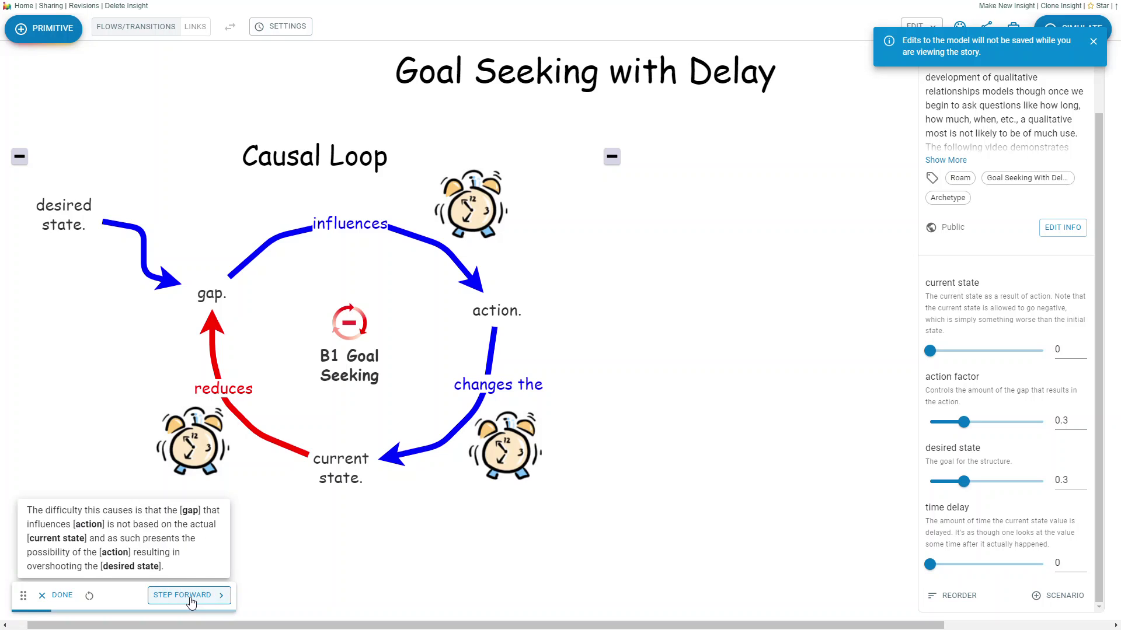
pyautogui.click(191, 595)
pyautogui.click(191, 596)
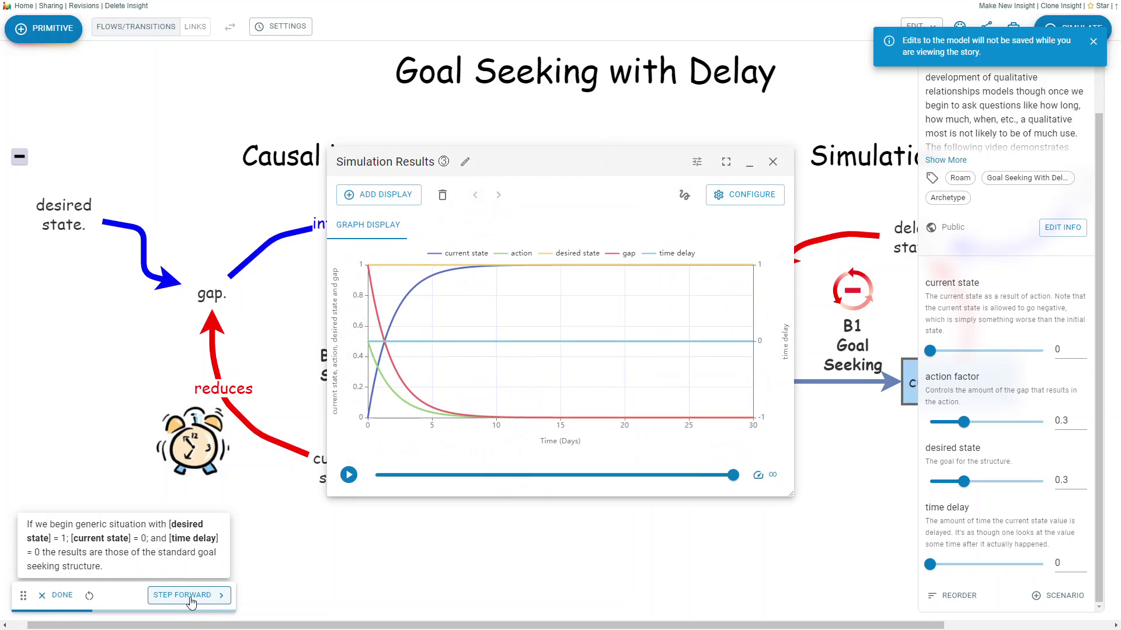
pyautogui.click(191, 595)
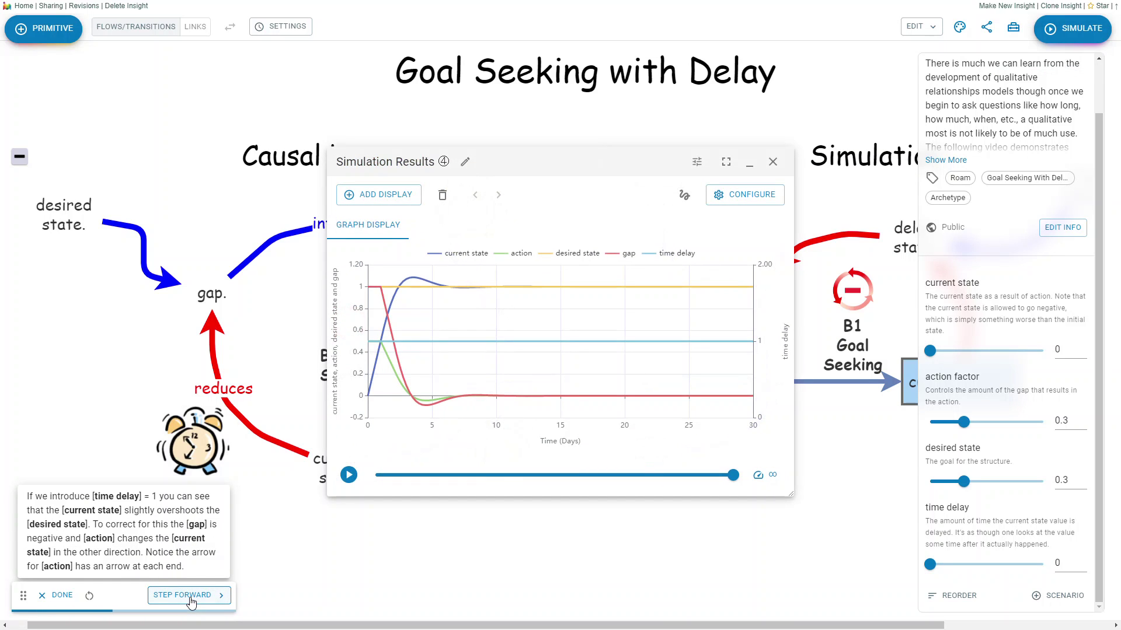
# Link sliders to the results, then set action factor to 0.5 and time delay to 2.5.
pyautogui.click(698, 163)
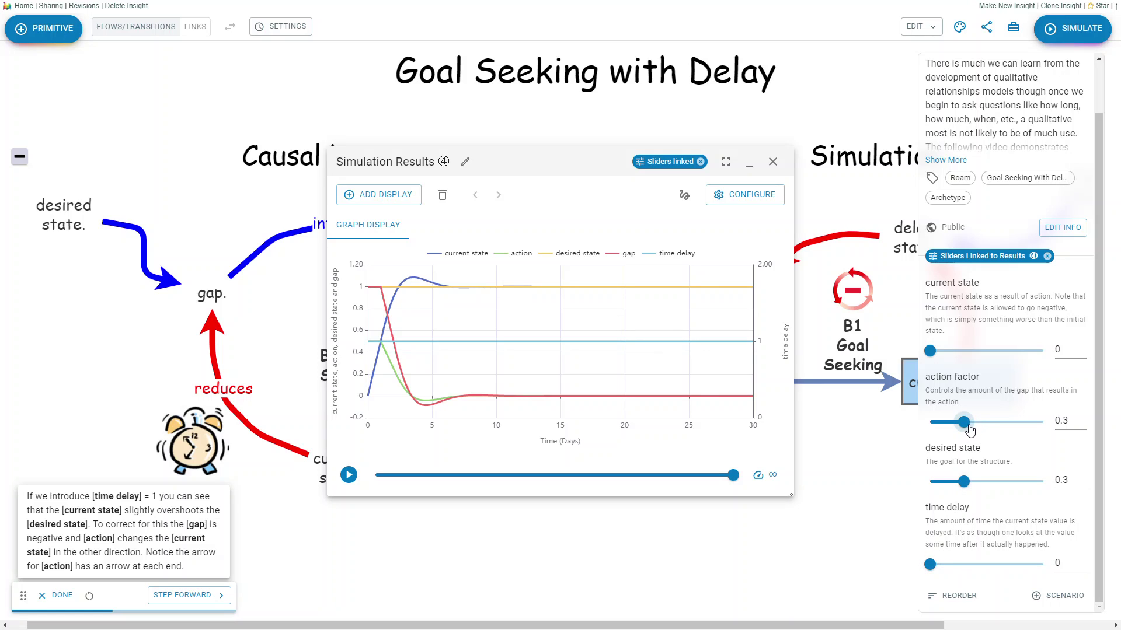
pyautogui.moveTo(965, 424); pyautogui.dragTo(991, 426)
pyautogui.moveTo(932, 566); pyautogui.dragTo(981, 565)
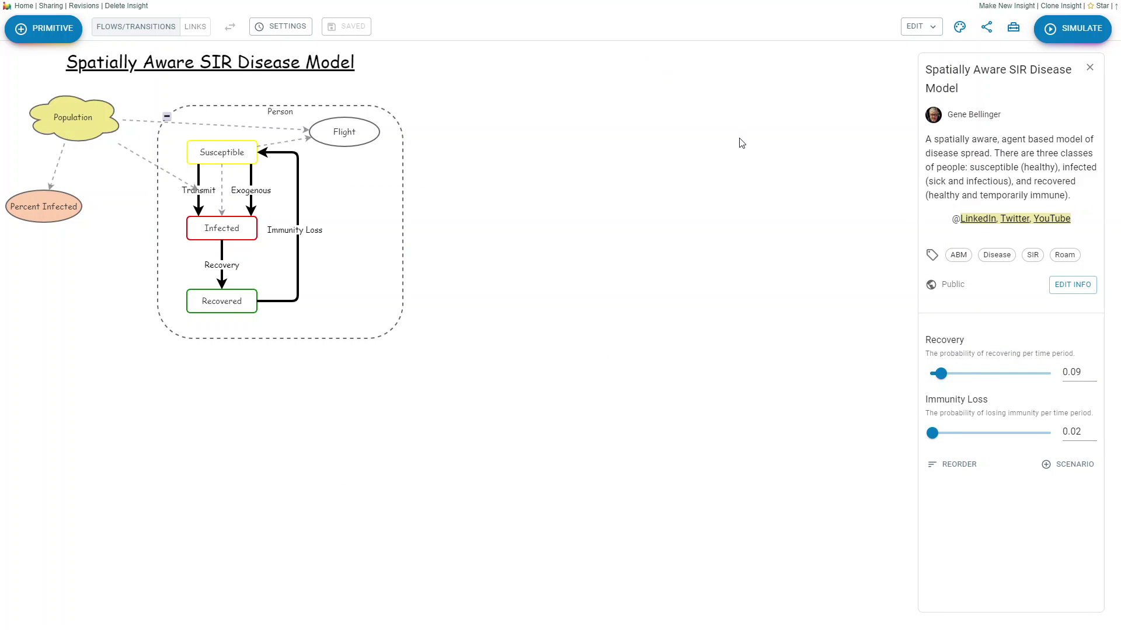
# Simulate the Spatially Aware SIR Disease Model to play its susceptible/infected/recovered scatter plot.
pyautogui.click(1067, 33)
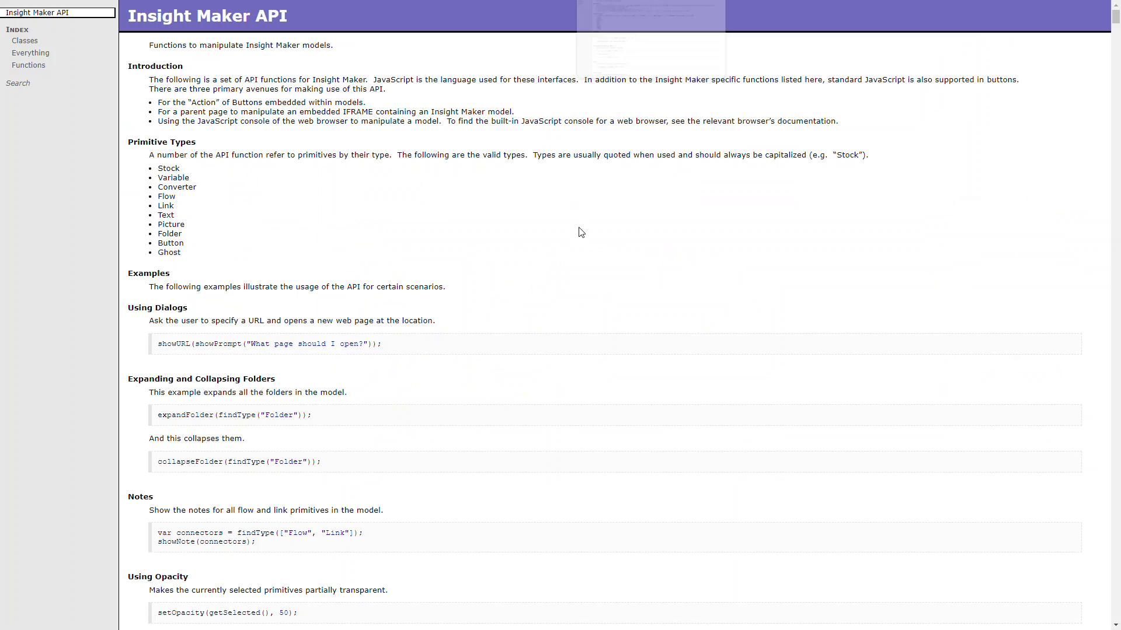
# Scroll down through the API code examples and function reference tables, then back toward the top.
pyautogui.scroll(-9, 570, 232)
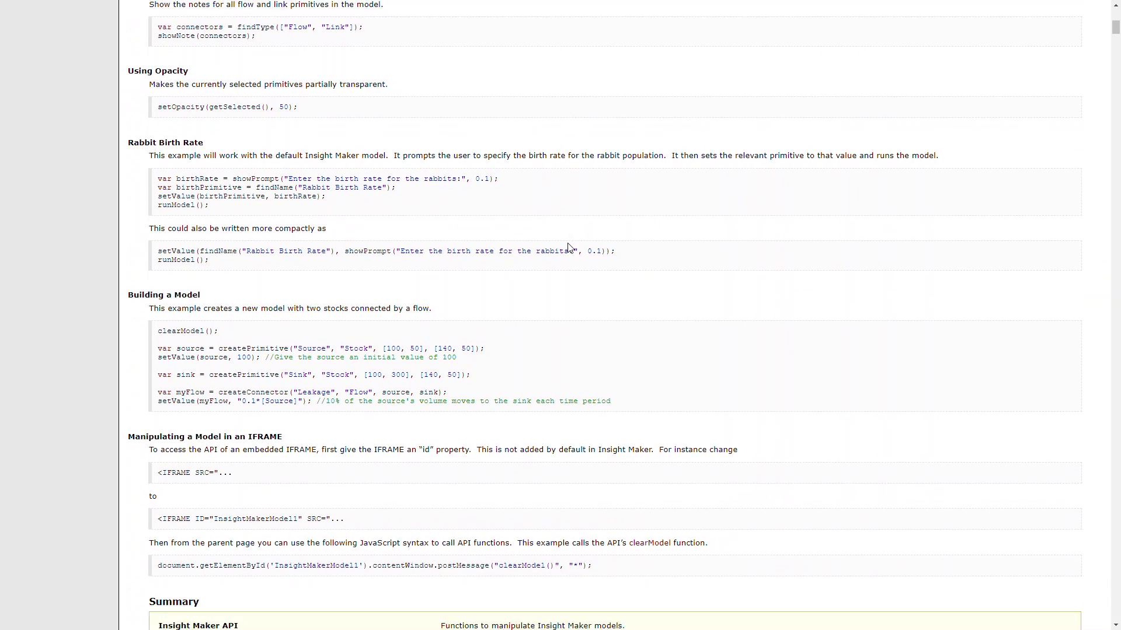
pyautogui.scroll(-11, 569, 248)
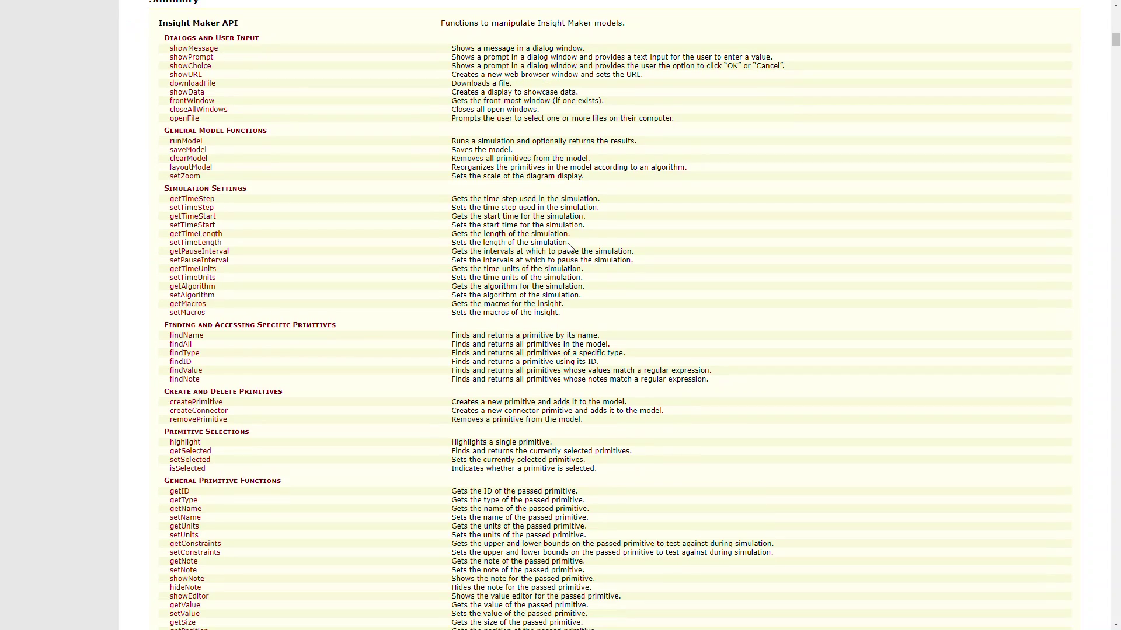
pyautogui.scroll(-8, 569, 247)
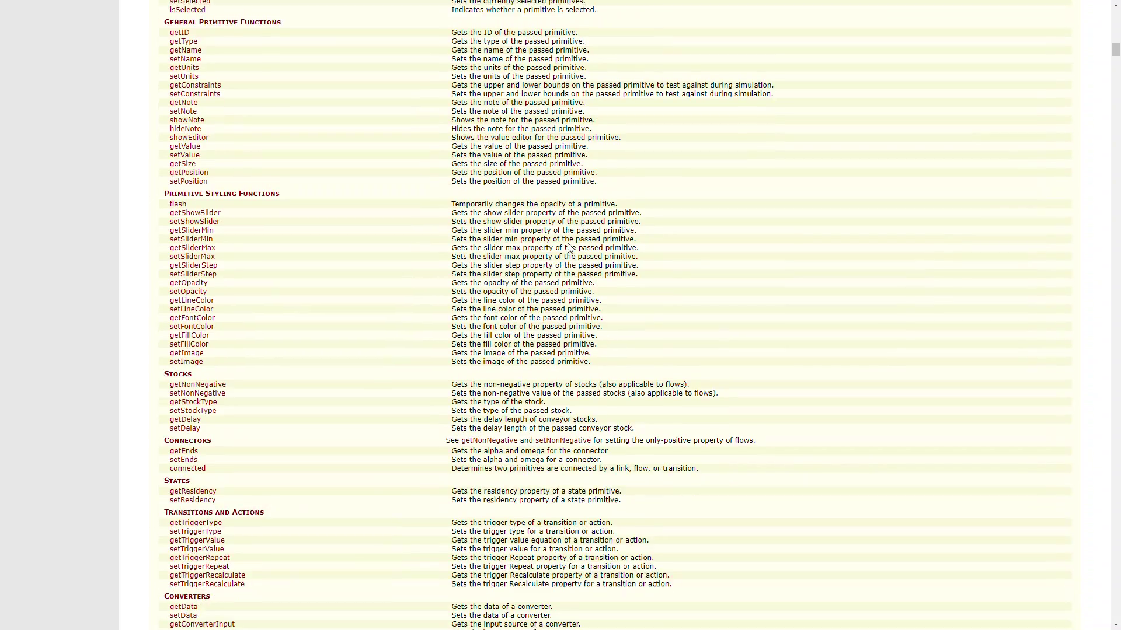
pyautogui.scroll(-9, 569, 247)
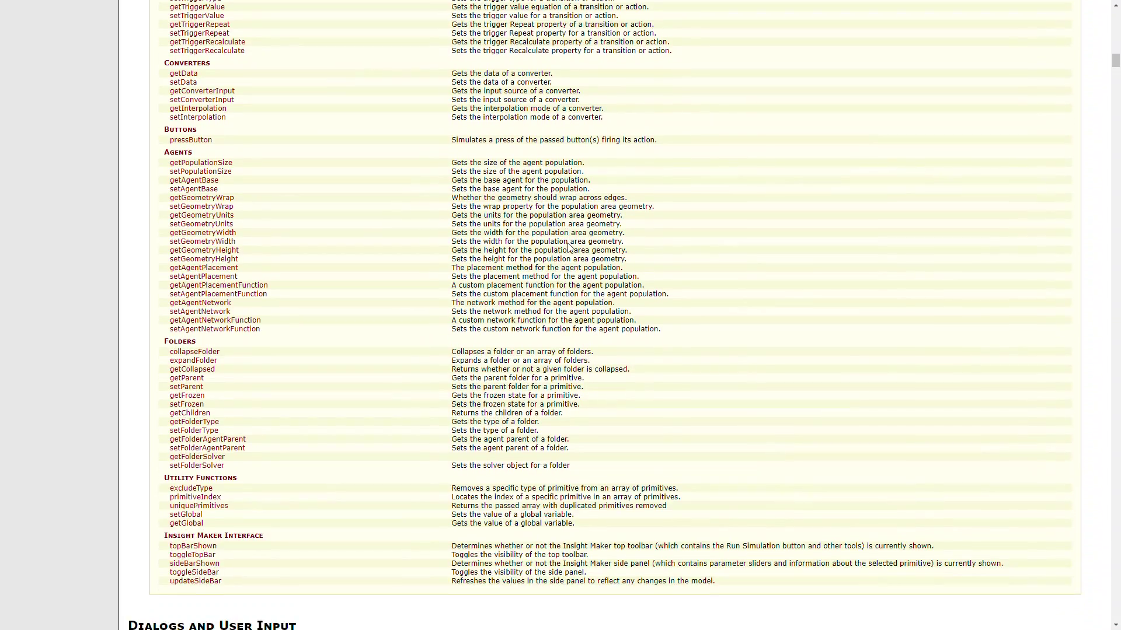
pyautogui.scroll(-1, 569, 247)
pyautogui.scroll(-4, 402, 295)
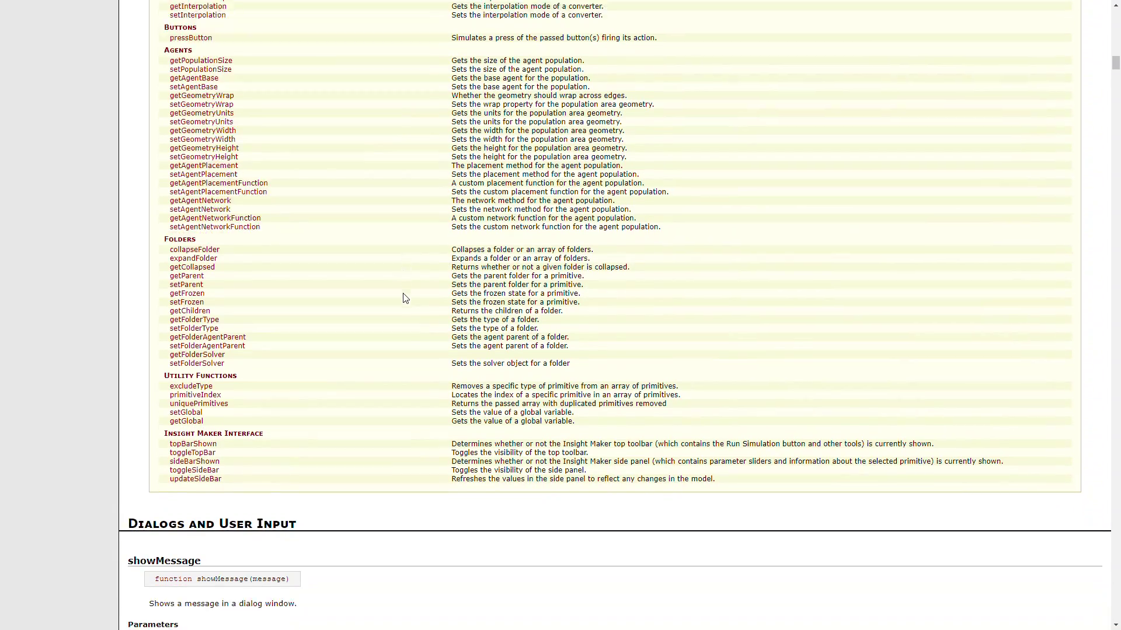
pyautogui.scroll(10, 404, 297)
pyautogui.scroll(20, 406, 299)
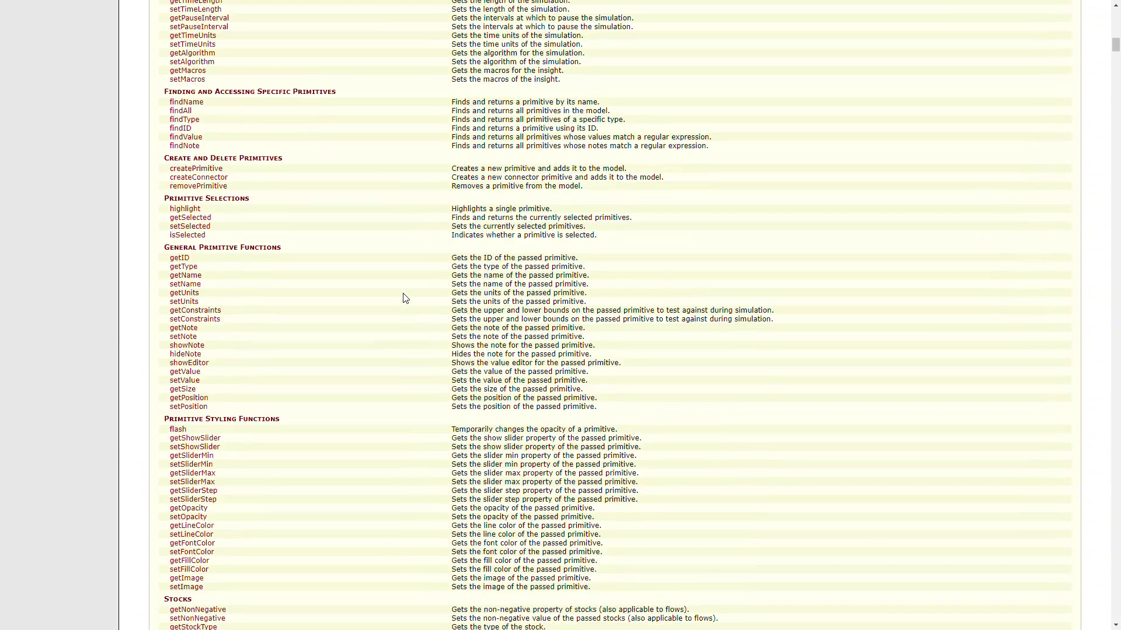
pyautogui.scroll(7, 406, 298)
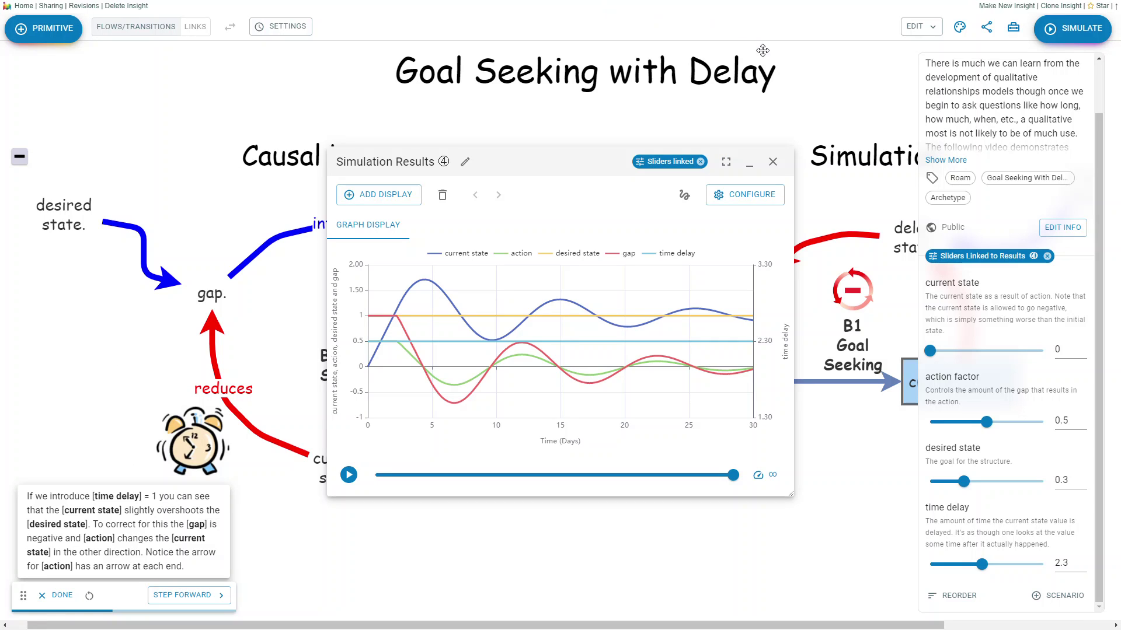
# Close the simulation results window and glance through the editing options.
pyautogui.click(772, 165)
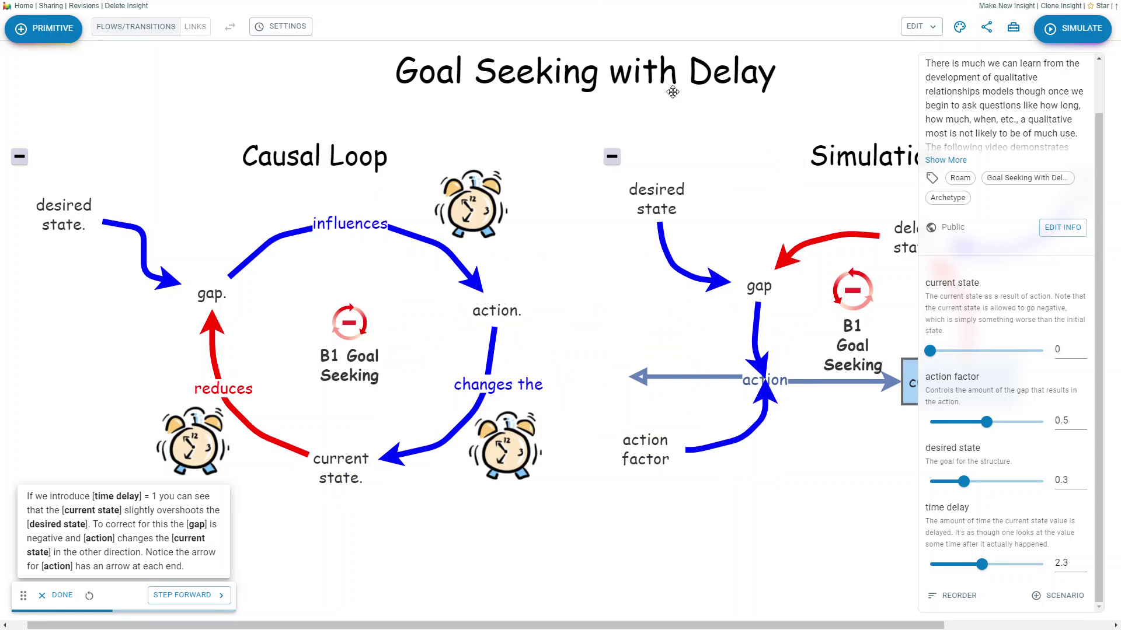
pyautogui.click(916, 29)
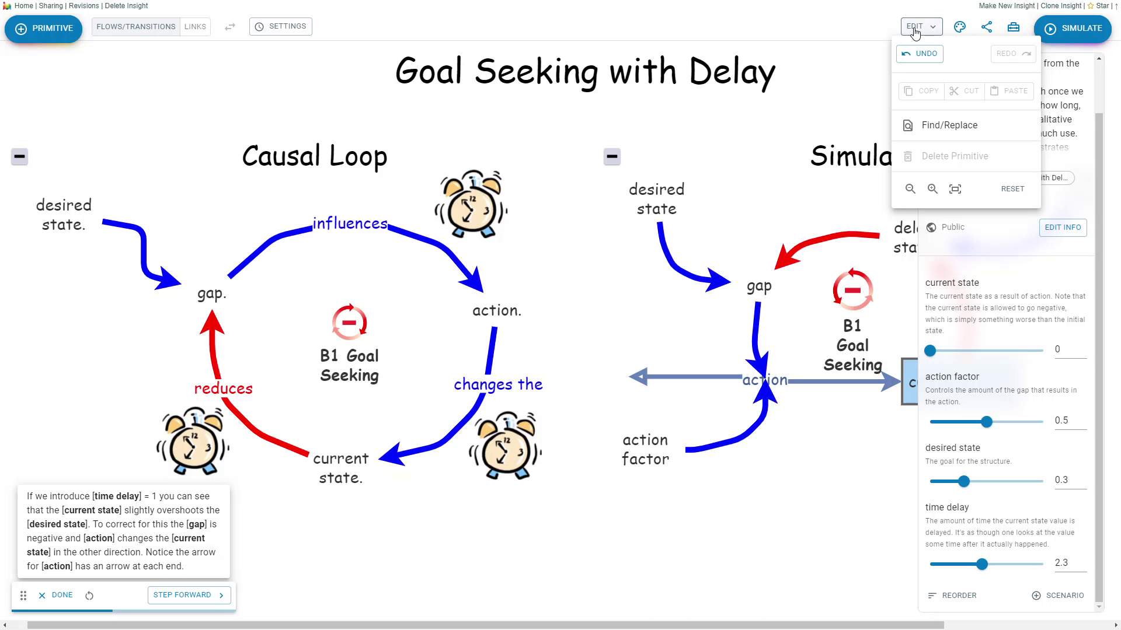
pyautogui.click(959, 28)
# Browse the theme and canvas colour, sharing, and analysis tools menus.
pyautogui.click(959, 28)
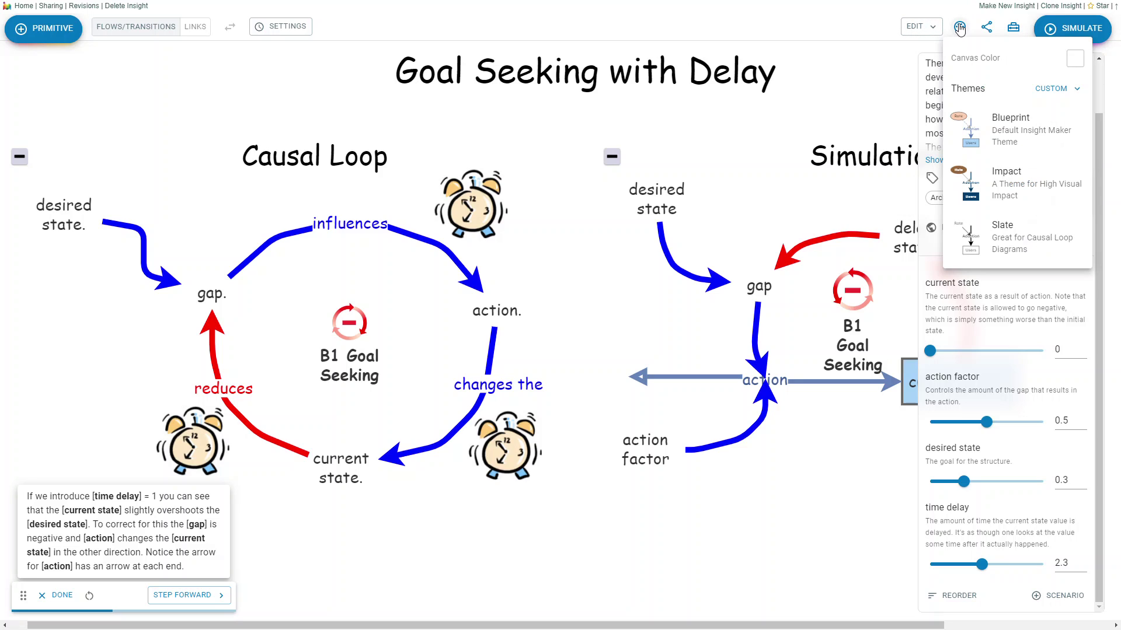
pyautogui.click(986, 28)
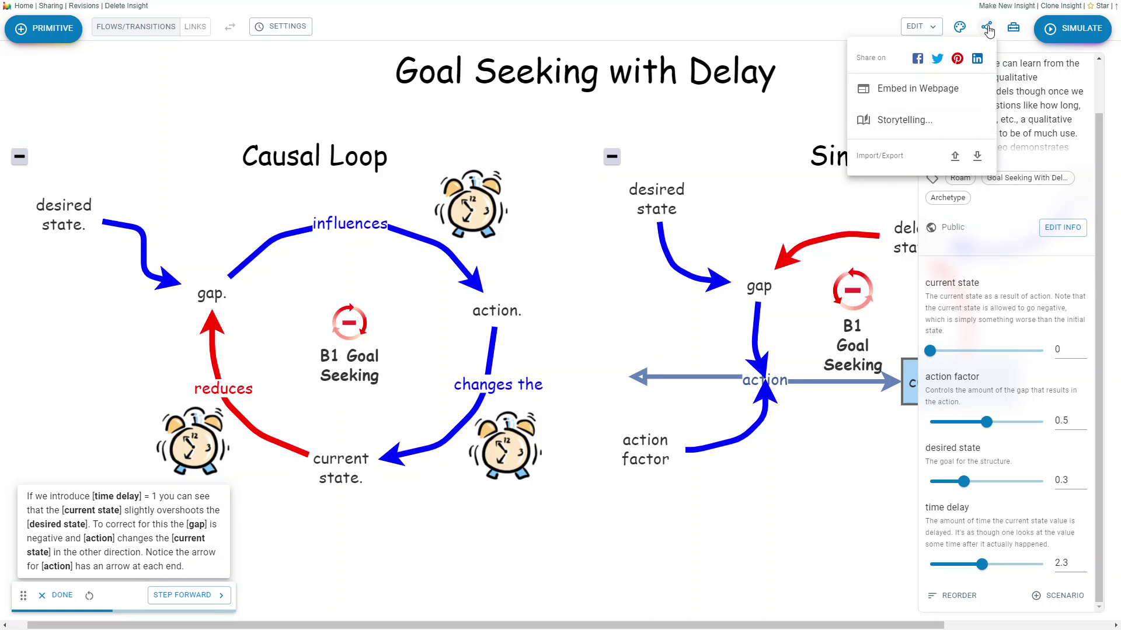
pyautogui.click(1011, 32)
pyautogui.click(1010, 32)
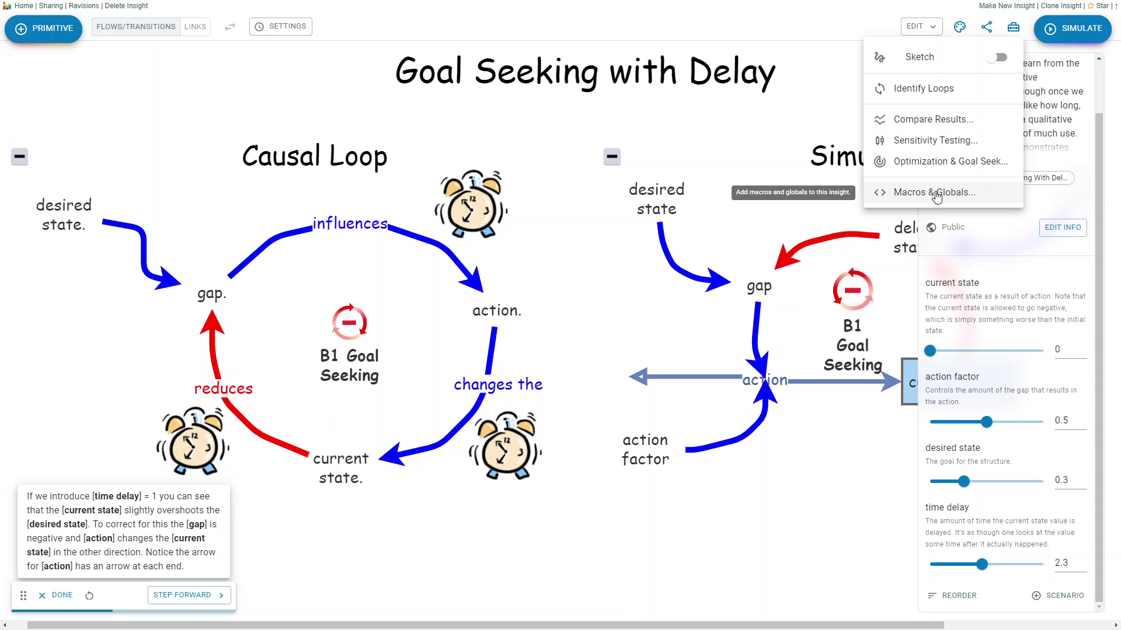
pyautogui.click(822, 510)
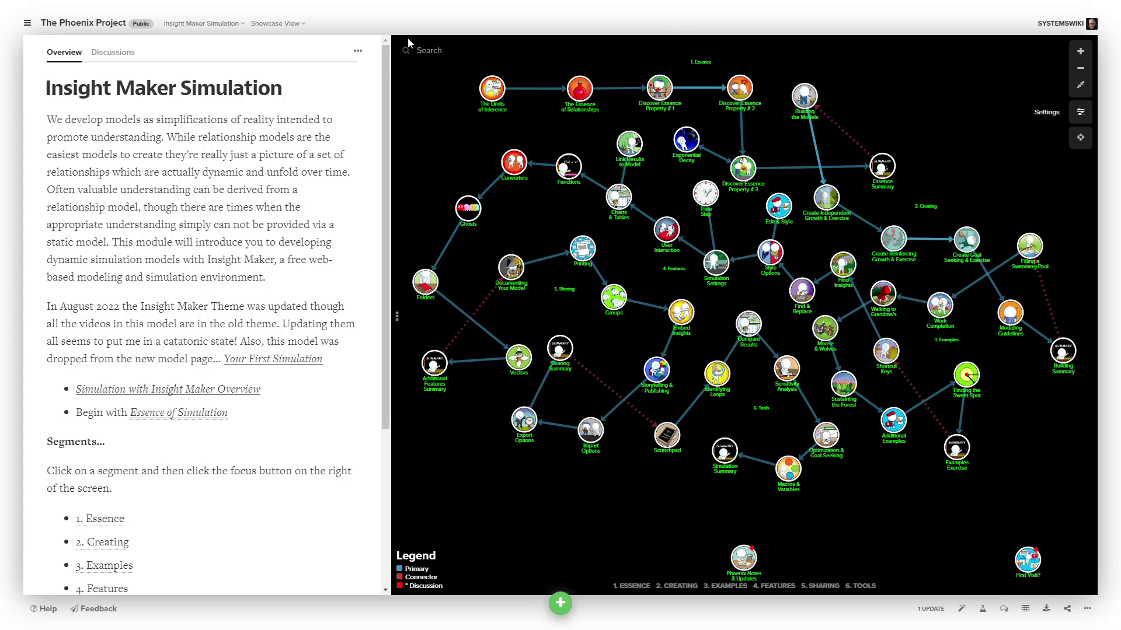
# Search the map for 'link' and open the Link Results to Model element.
pyautogui.click(429, 50)
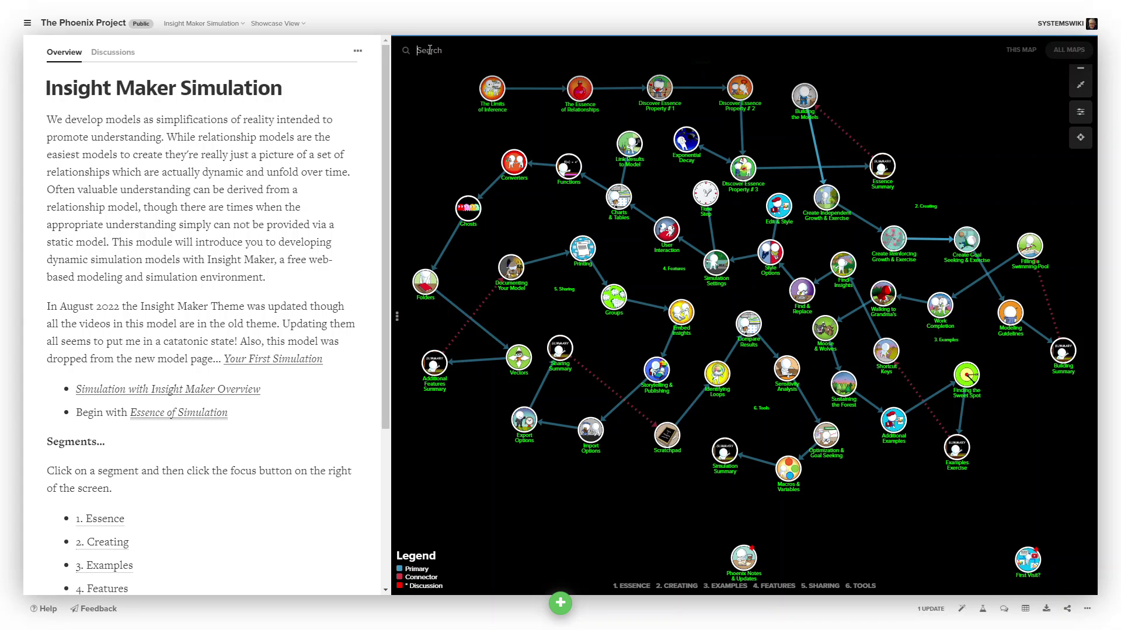
pyautogui.write('link')
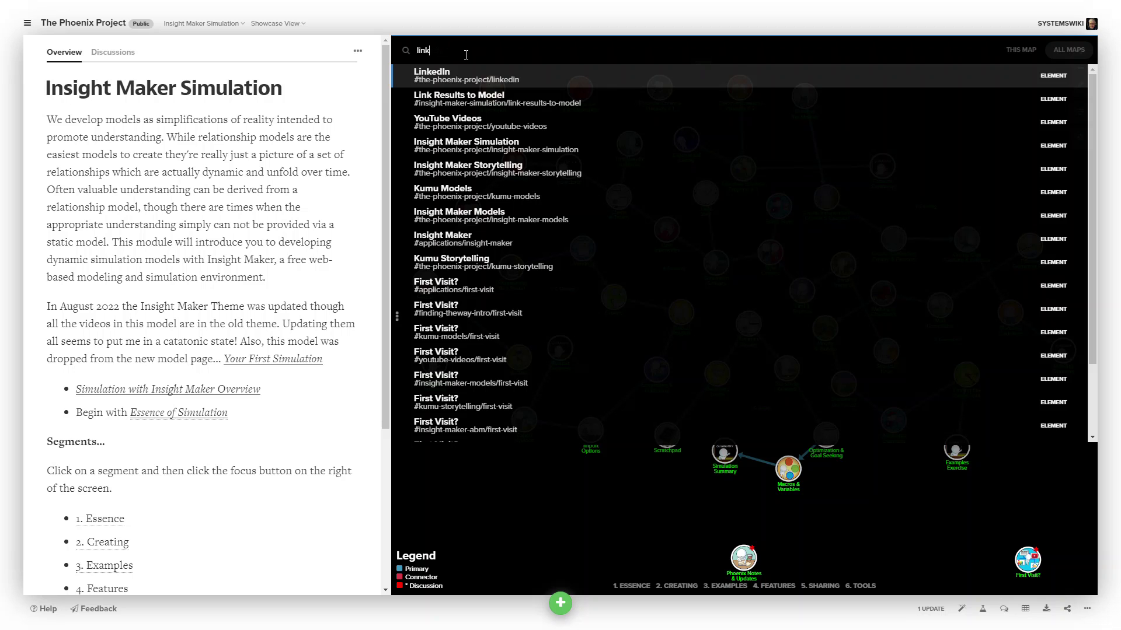
pyautogui.click(459, 99)
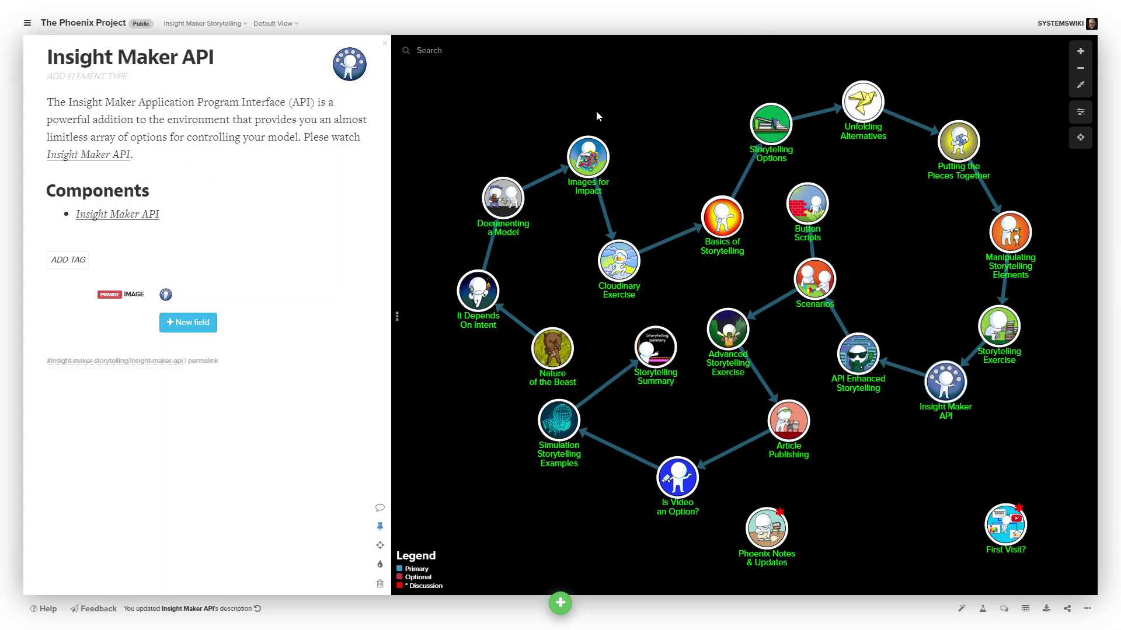
# Close the element panel to show the map overview and browse the project's list of maps.
pyautogui.click(384, 44)
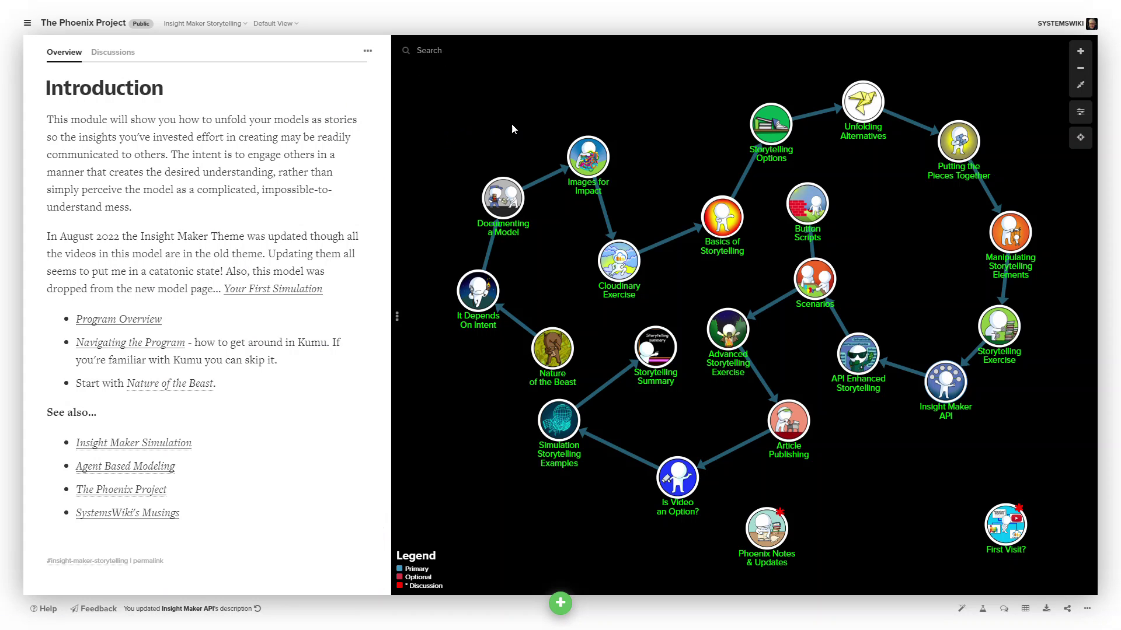
pyautogui.click(224, 23)
pyautogui.click(224, 23)
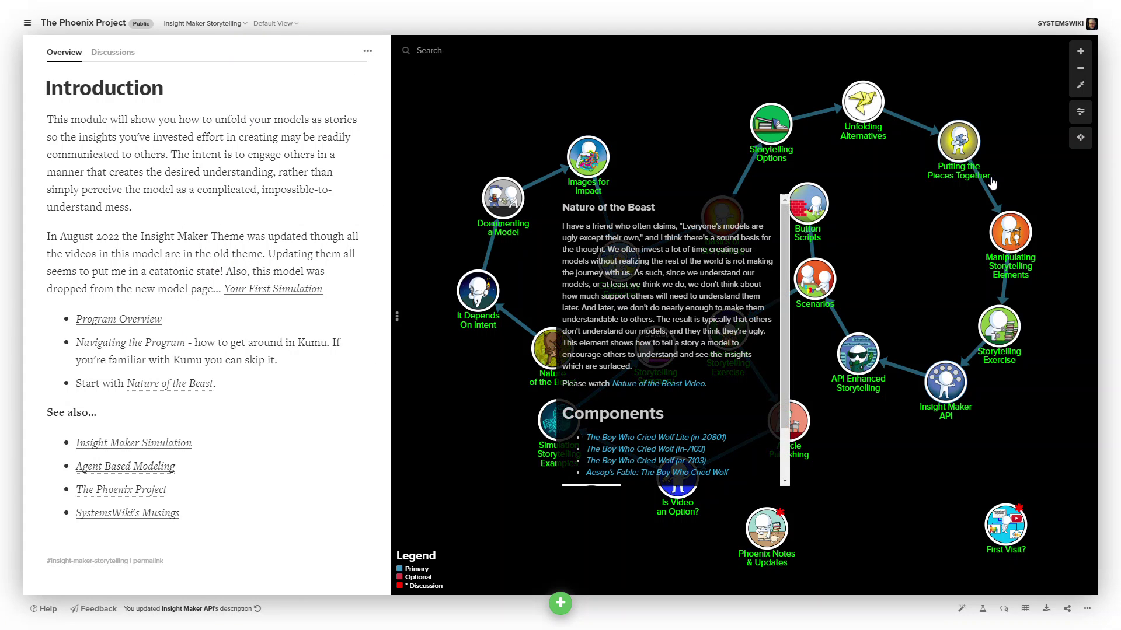
pyautogui.moveTo(782, 130)
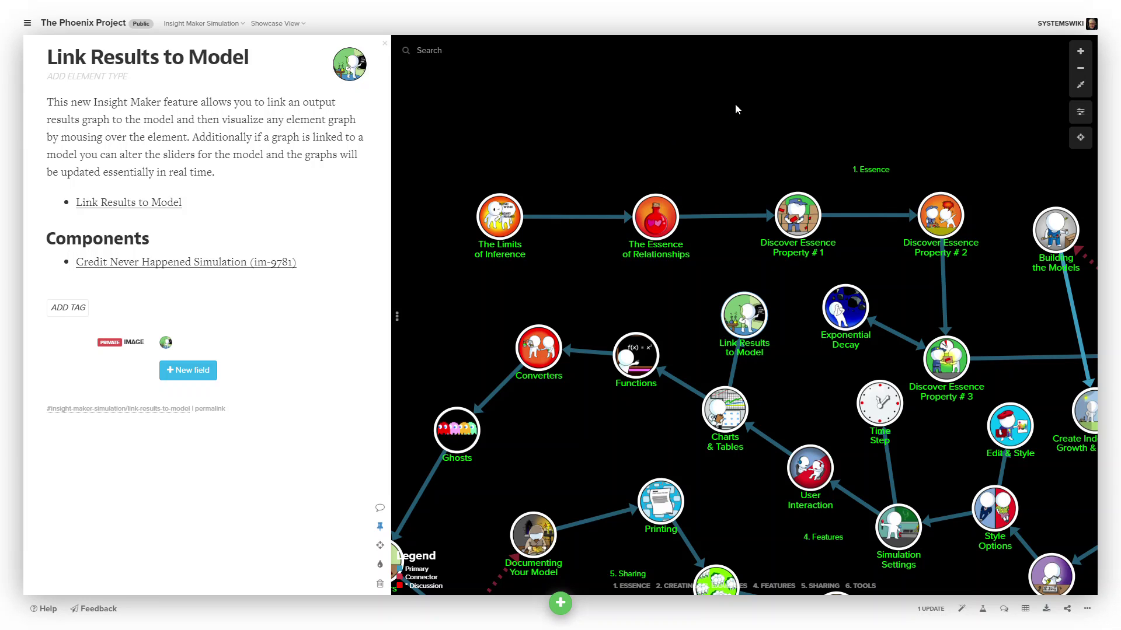
# Zoom out to fit the whole Insight Maker Simulation network in view.
pyautogui.click(1080, 85)
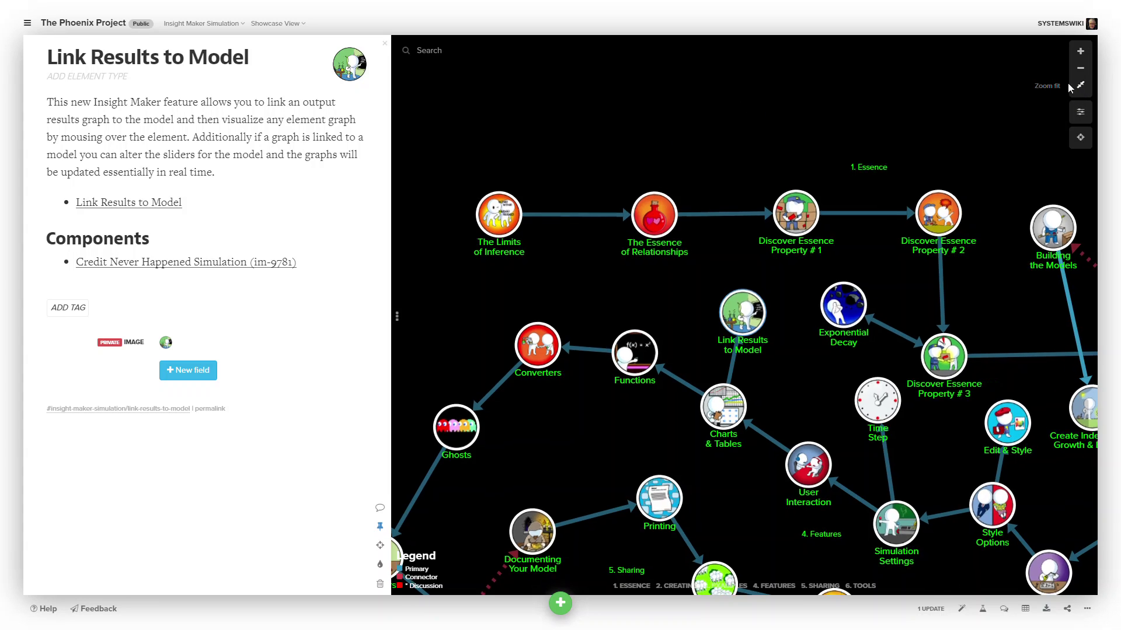